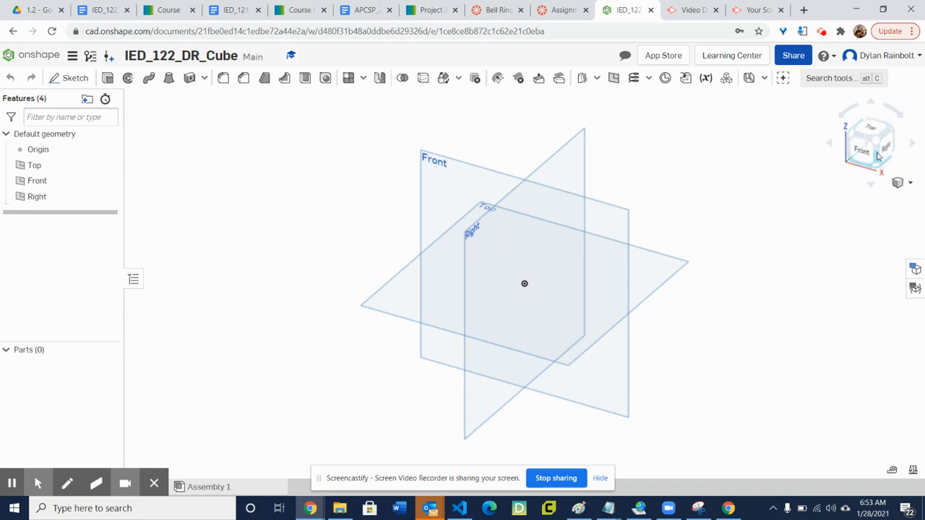
- Examine the default planes from the front and from angled views, finishing in the isometric view
left_click(899, 185)
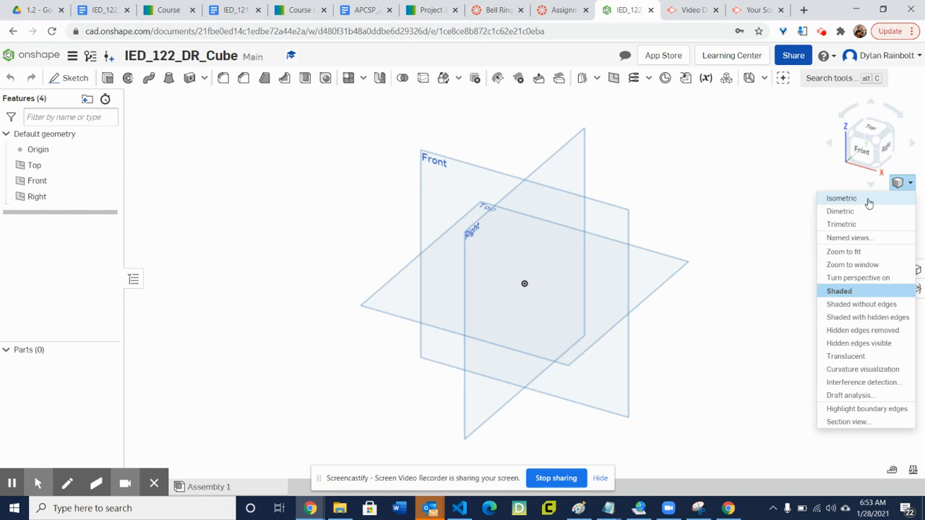
left_click(842, 199)
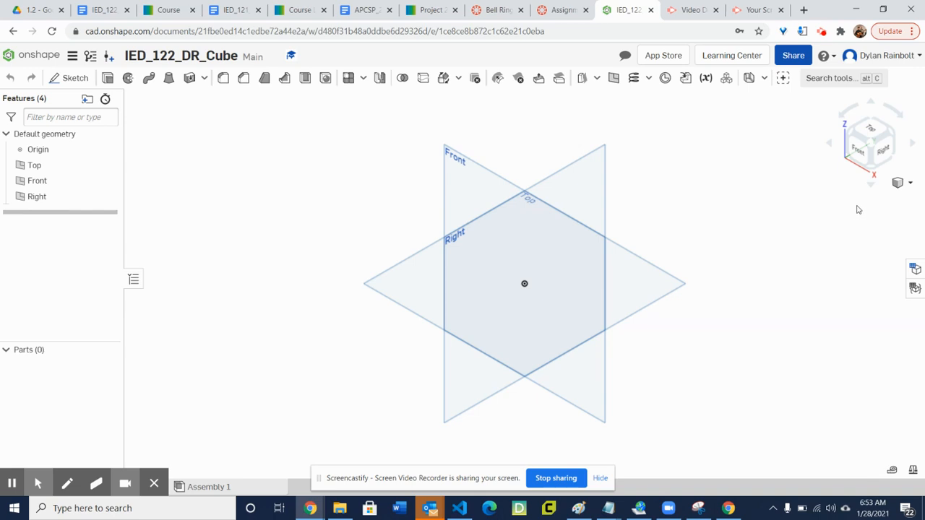
left_click(858, 152)
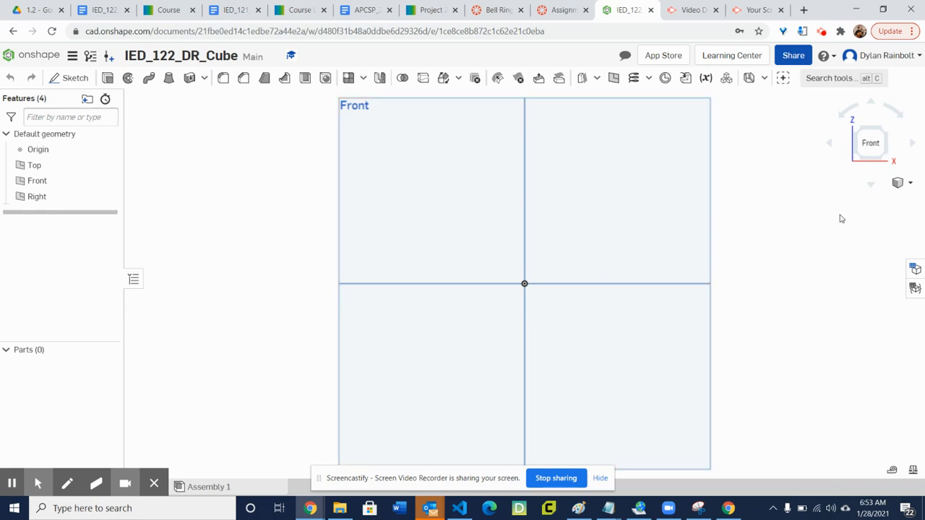
left_click(886, 132)
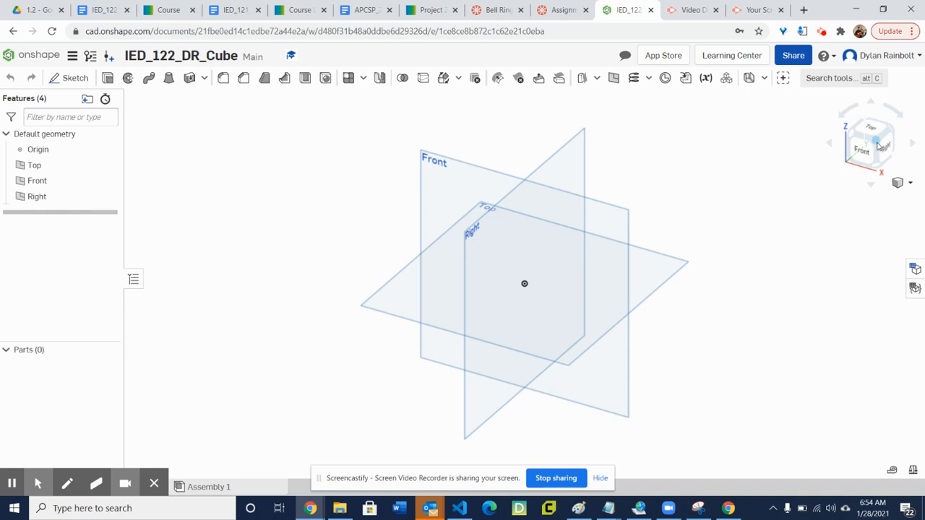
left_click(871, 154)
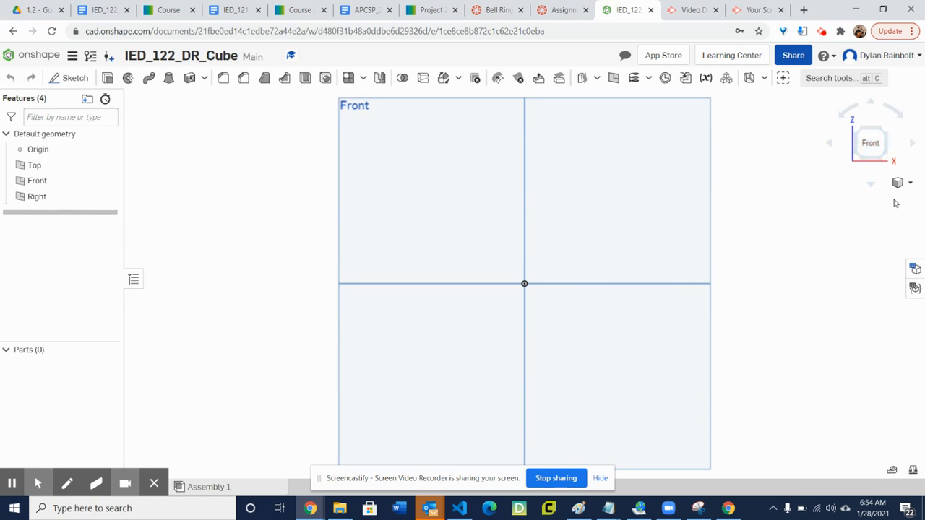
left_click(910, 184)
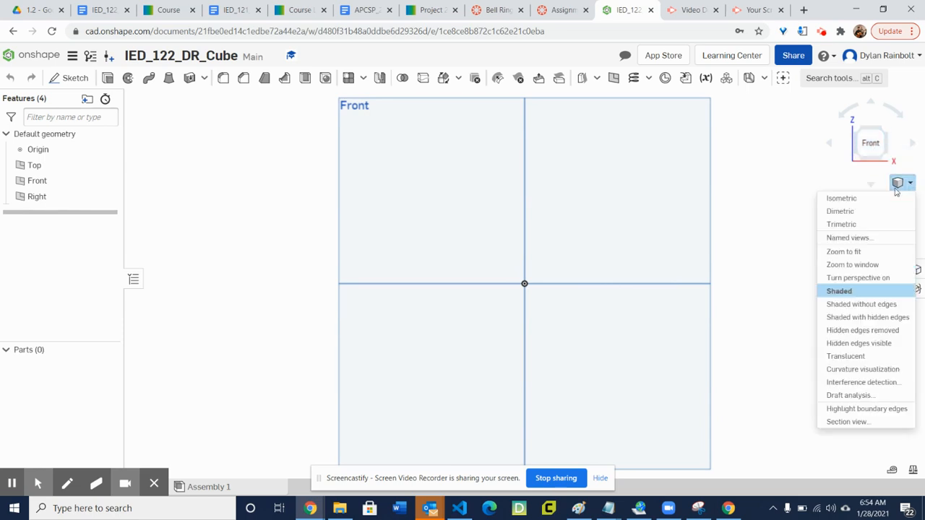
left_click(870, 201)
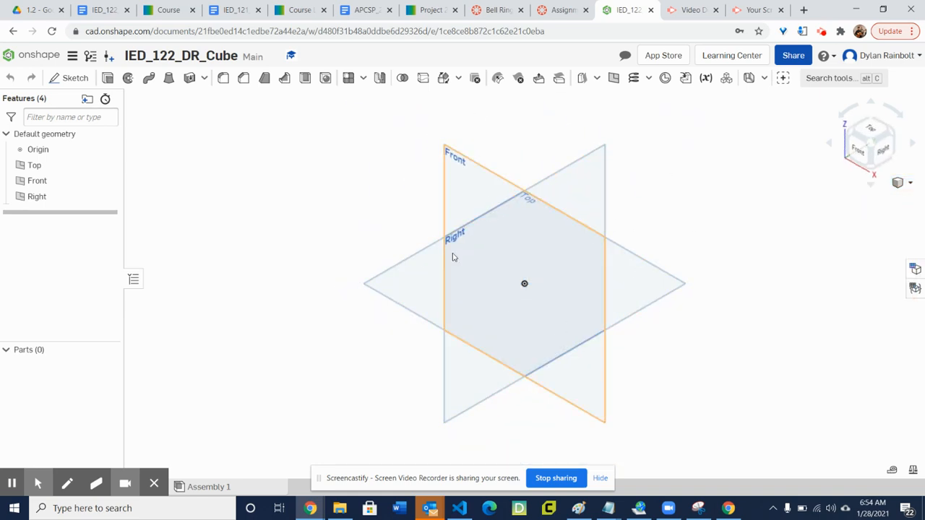
left_click(871, 144)
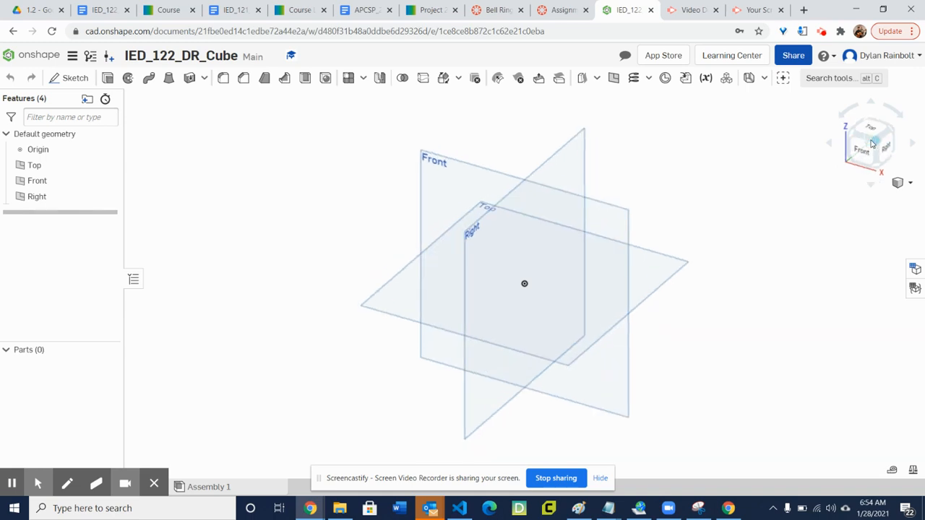
left_click(908, 186)
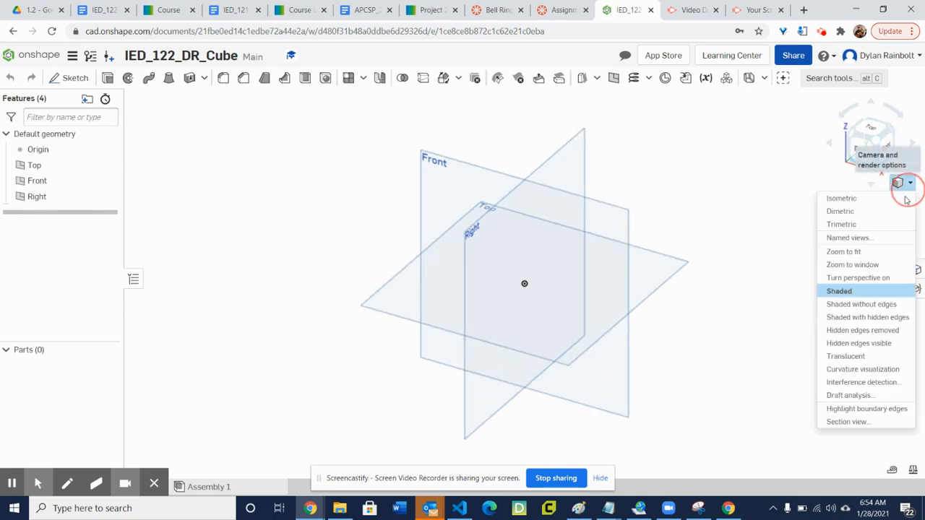
left_click(872, 200)
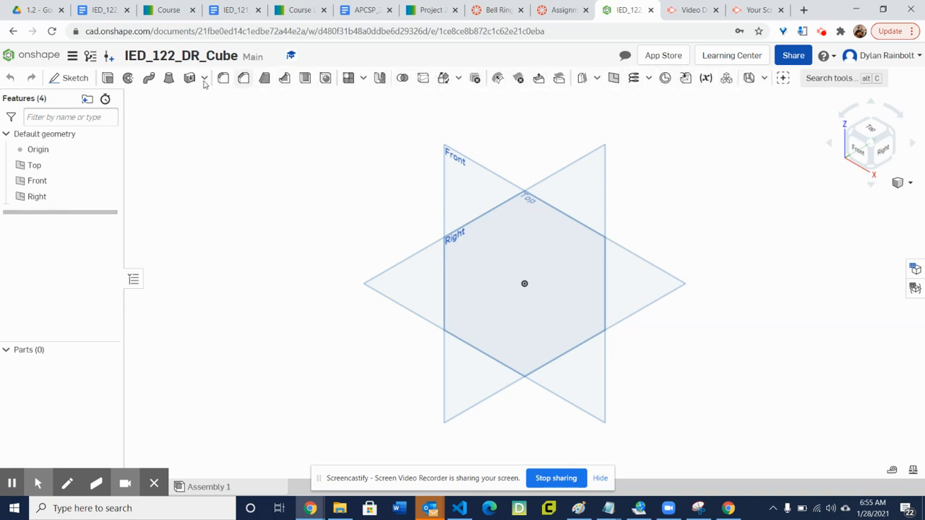
- Start a new sketch on the Top plane and view it straight from the top
left_click(73, 79)
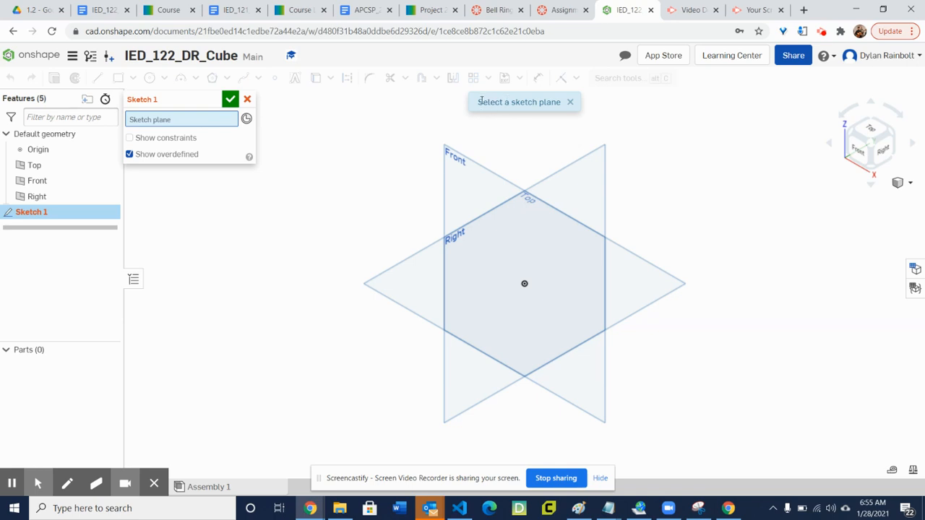
left_click_drag(478, 102, 561, 107)
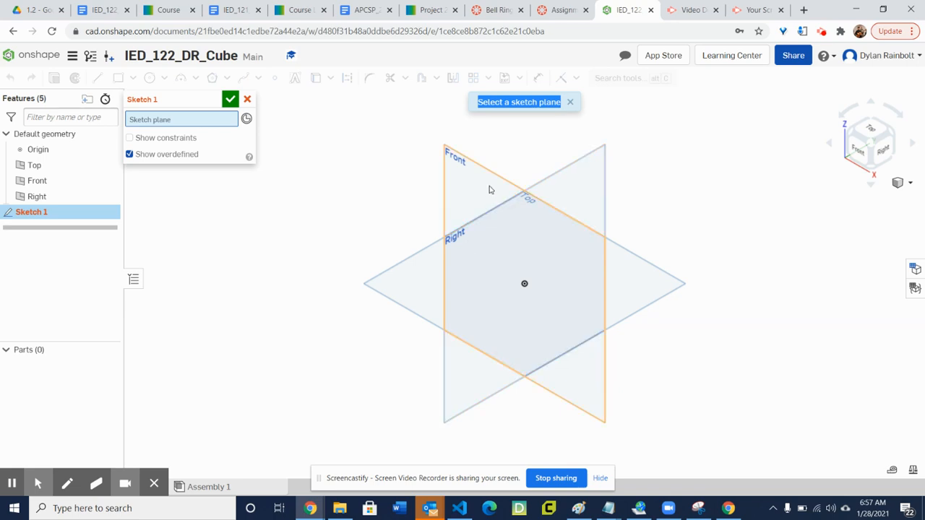
left_click(422, 281)
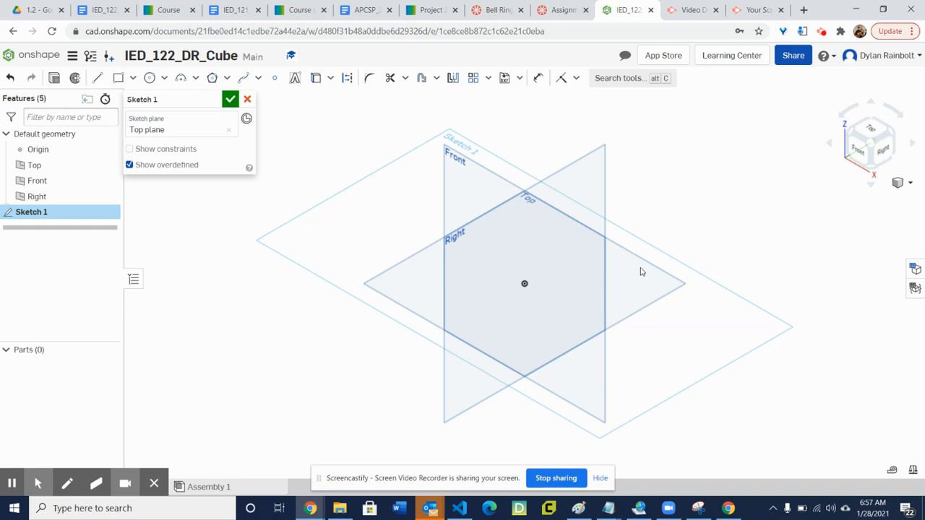
left_click(873, 135)
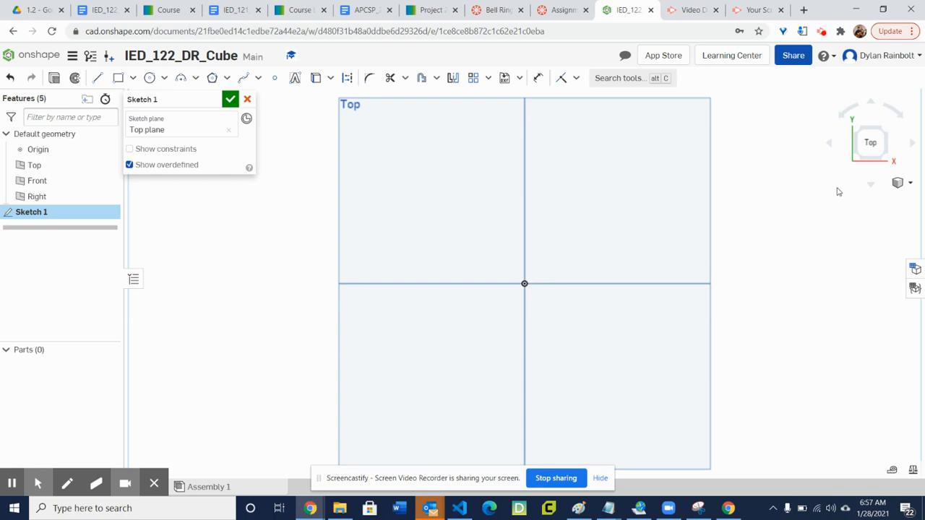
left_click(889, 156)
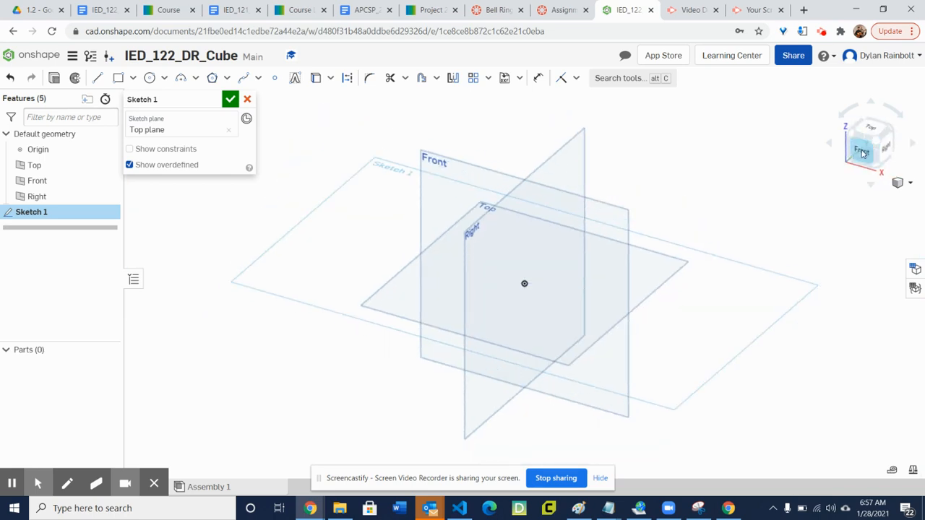
left_click(862, 153)
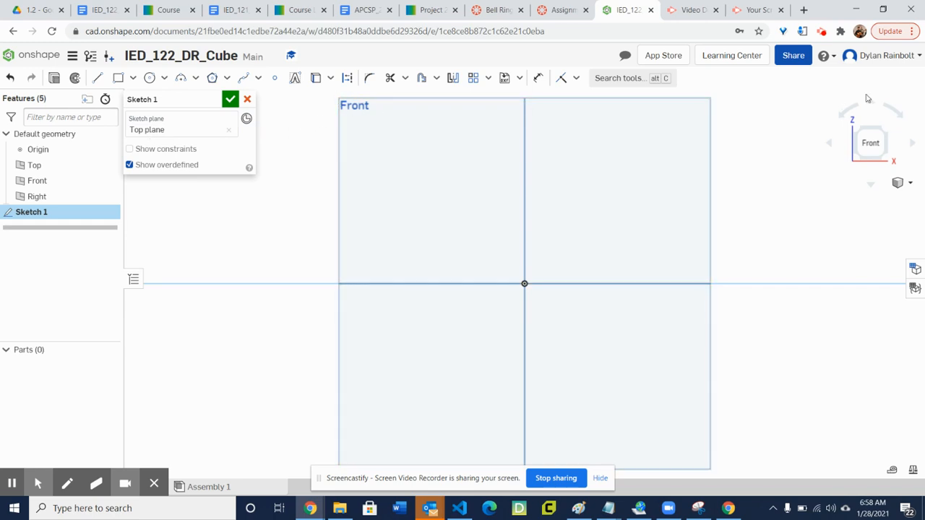
left_click(882, 134)
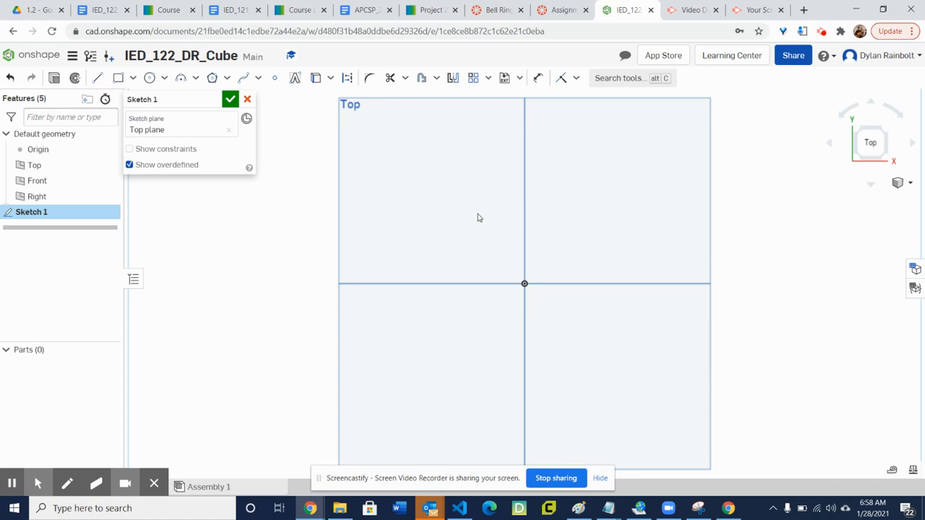
- Sketch a center point rectangle about 1.188 wide and 1.222 high, centered on the origin
left_click(133, 79)
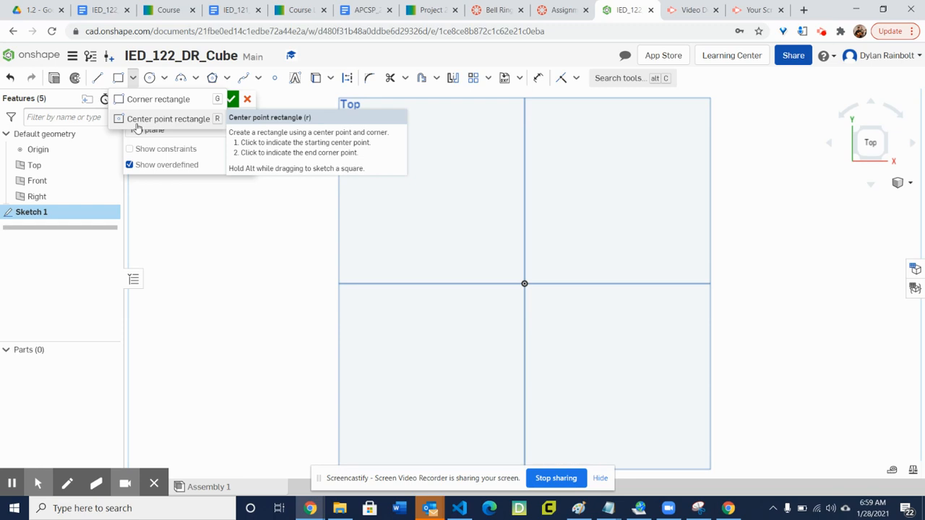
left_click(137, 123)
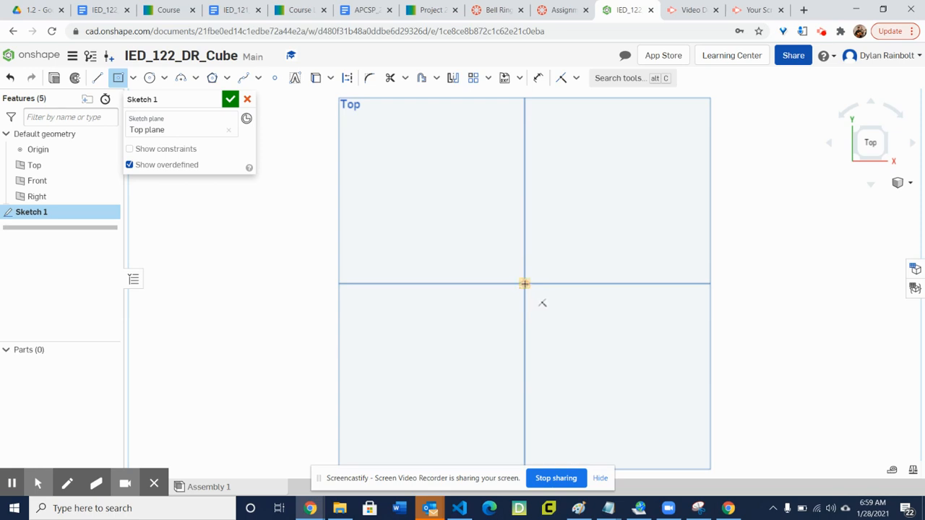
scroll(543, 302, "up", 2)
scroll(542, 302, "down", 5)
scroll(543, 302, "up", 4)
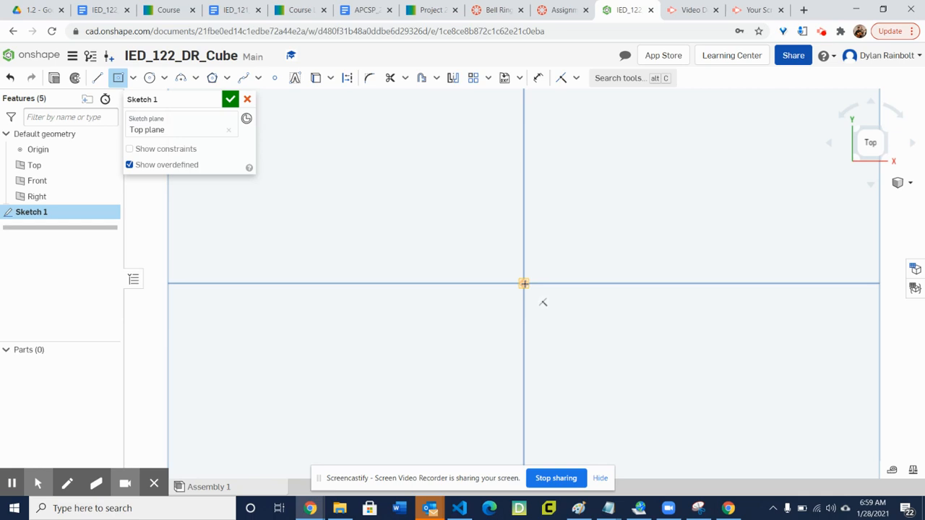
scroll(543, 302, "down", 2)
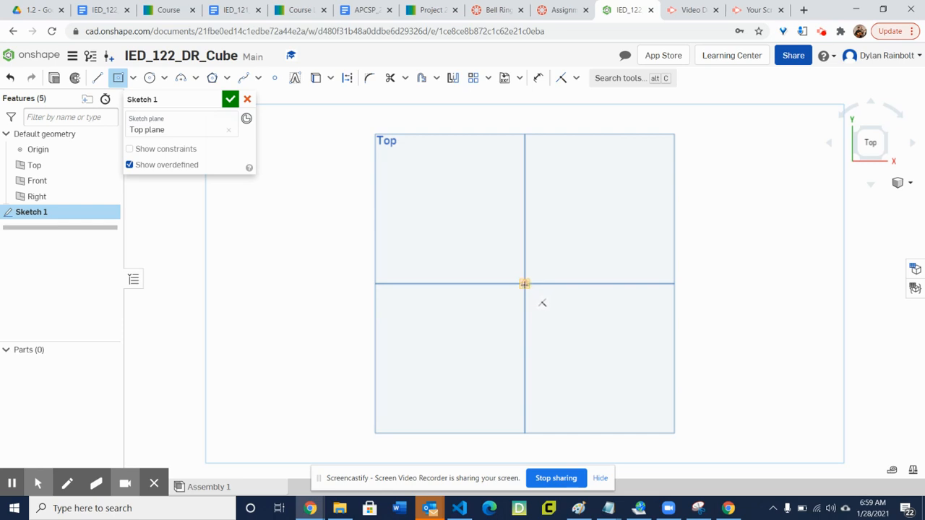
left_click(525, 283)
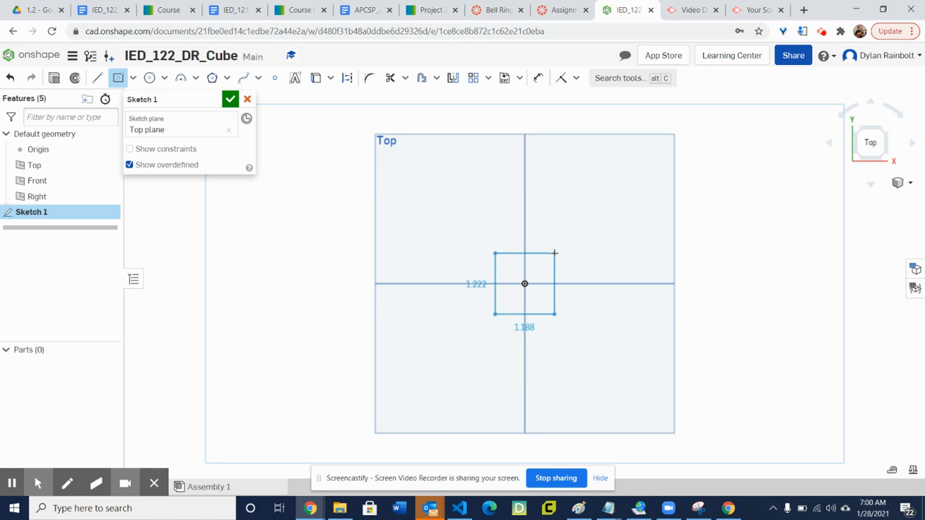
left_click(555, 253)
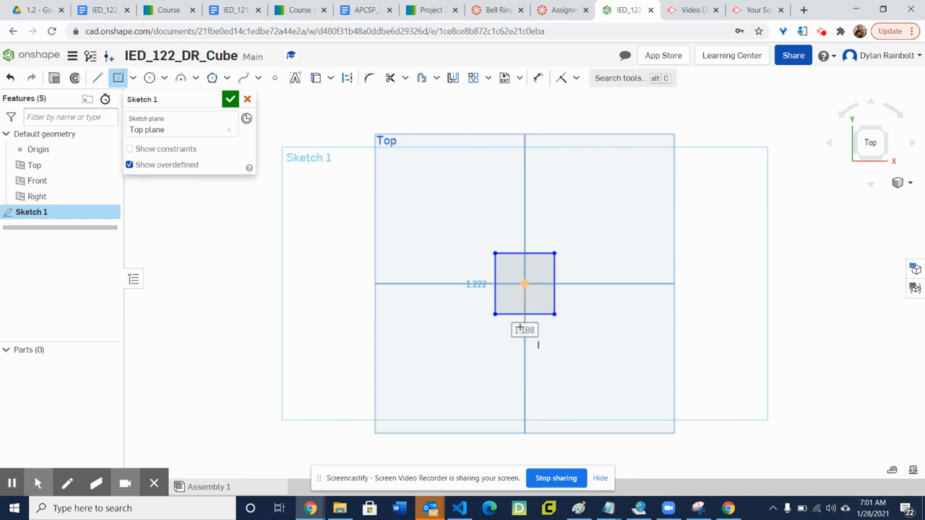
- Set both the width and the height of the rectangle to 1.125
double_click(520, 329)
type("1")
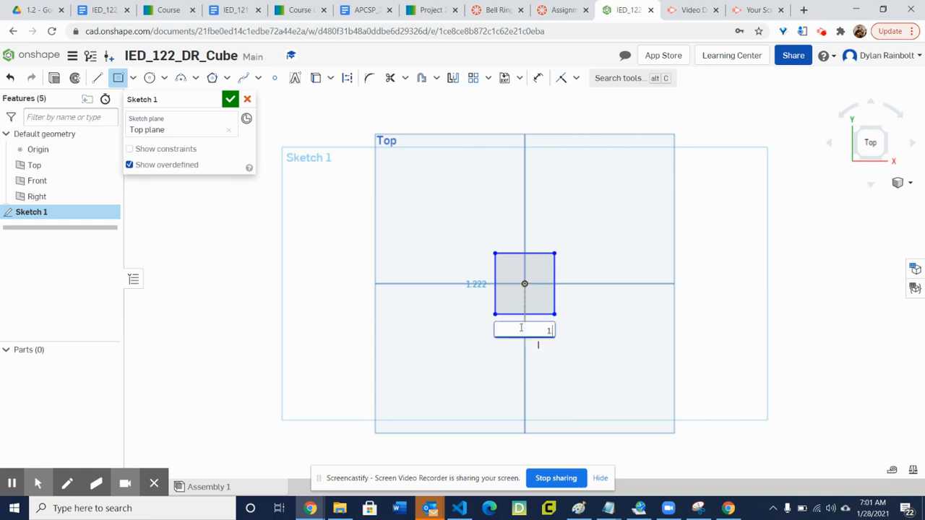
type(".125")
key("Return")
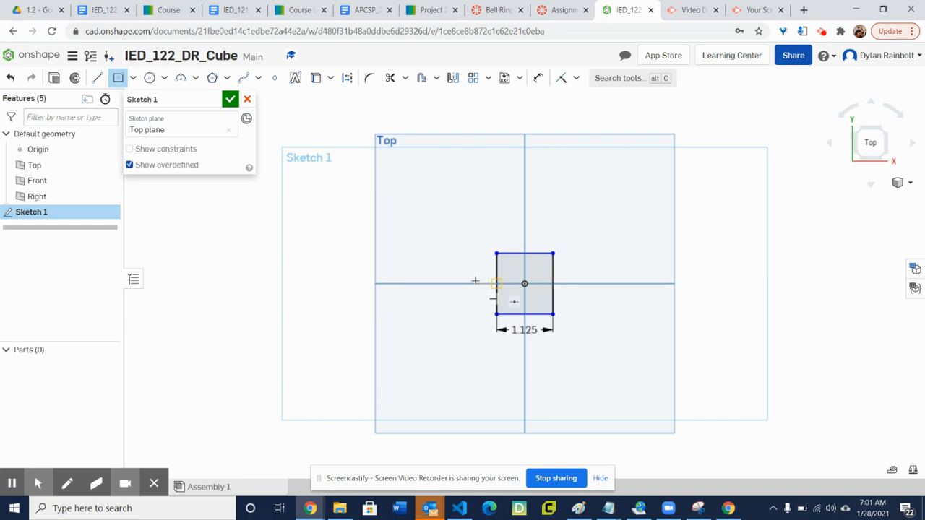
double_click(475, 283)
type("1.125")
key("BackSpace")
key("BackSpace")
type(".125")
key("Return")
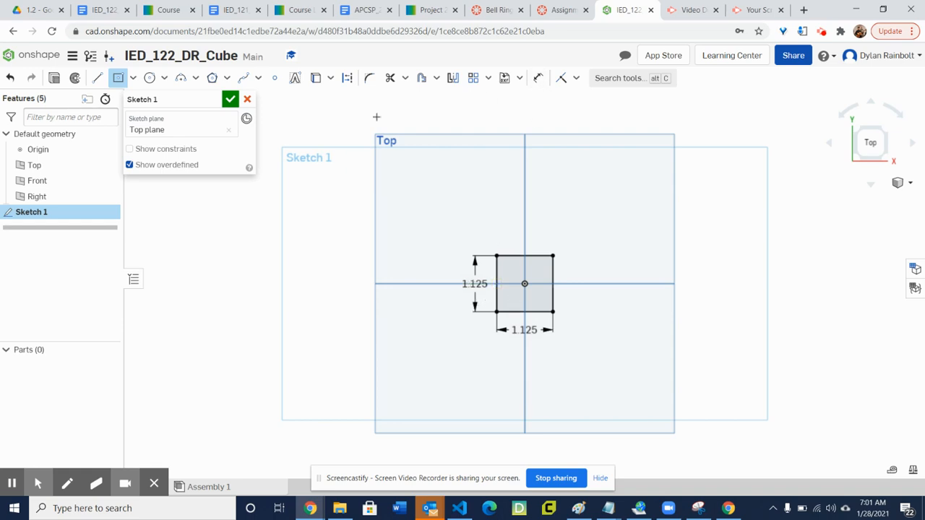
- Undo both dimensions and the rectangle, and reselect the Top plane as the sketch plane
left_click(11, 80)
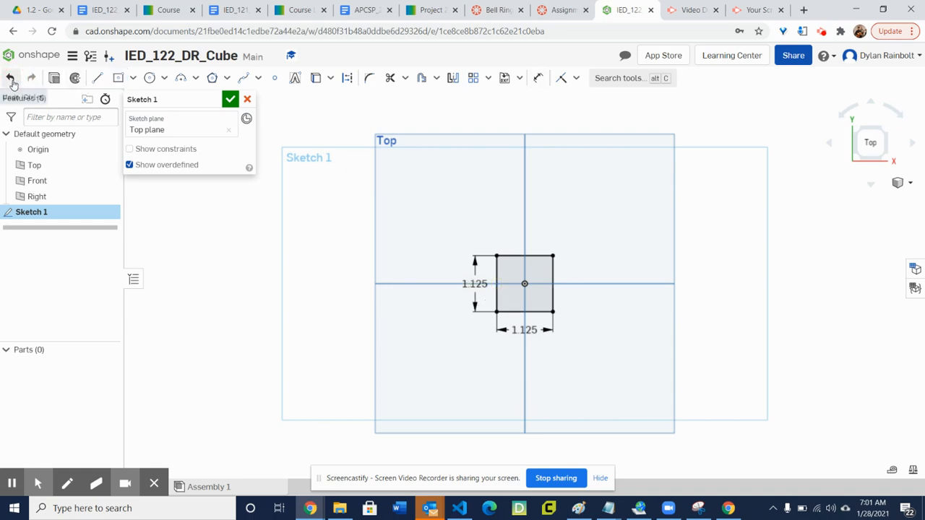
left_click(11, 80)
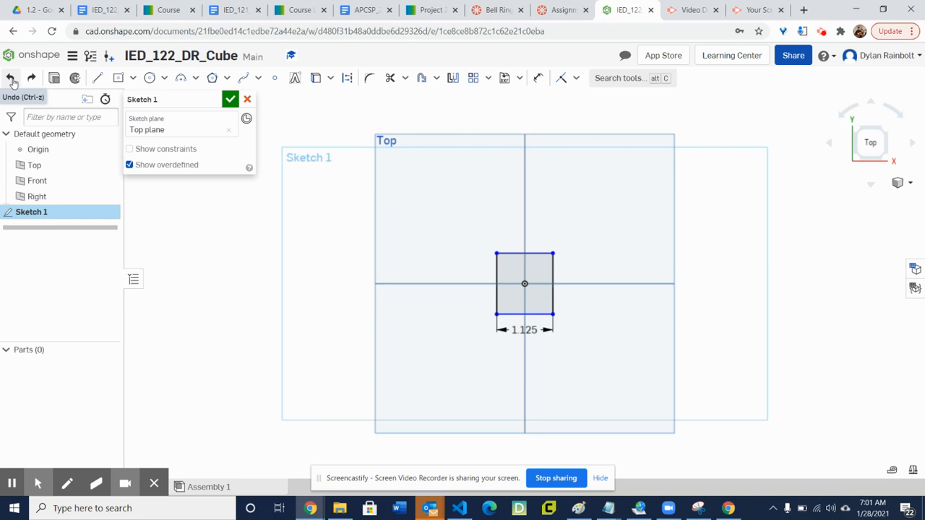
left_click(11, 79)
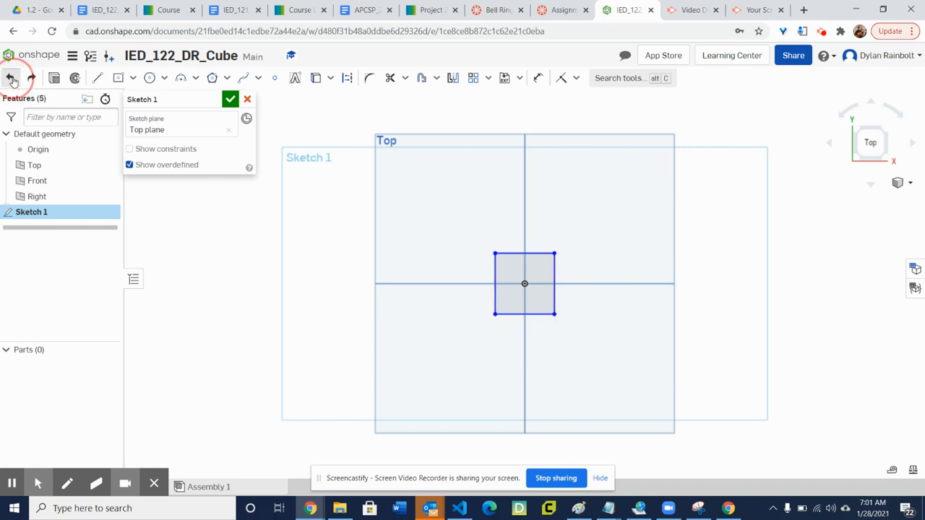
left_click(11, 79)
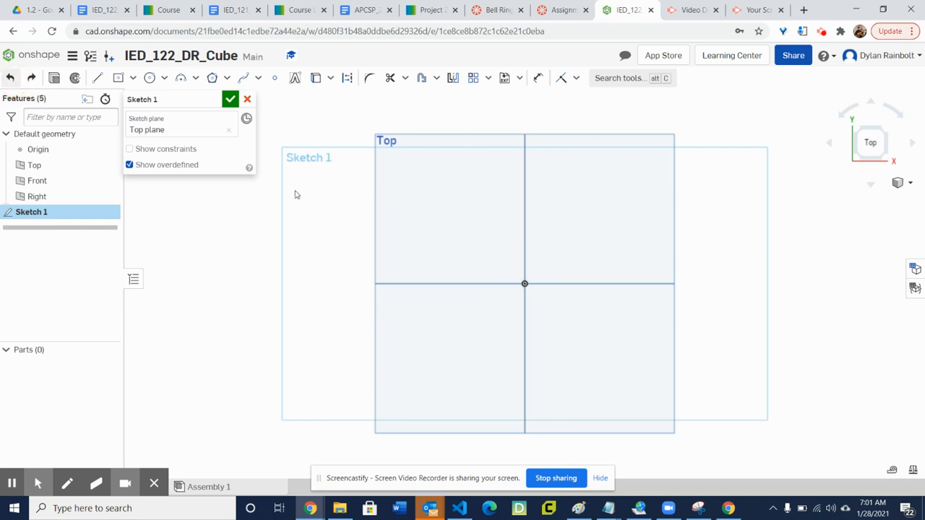
left_click(524, 289)
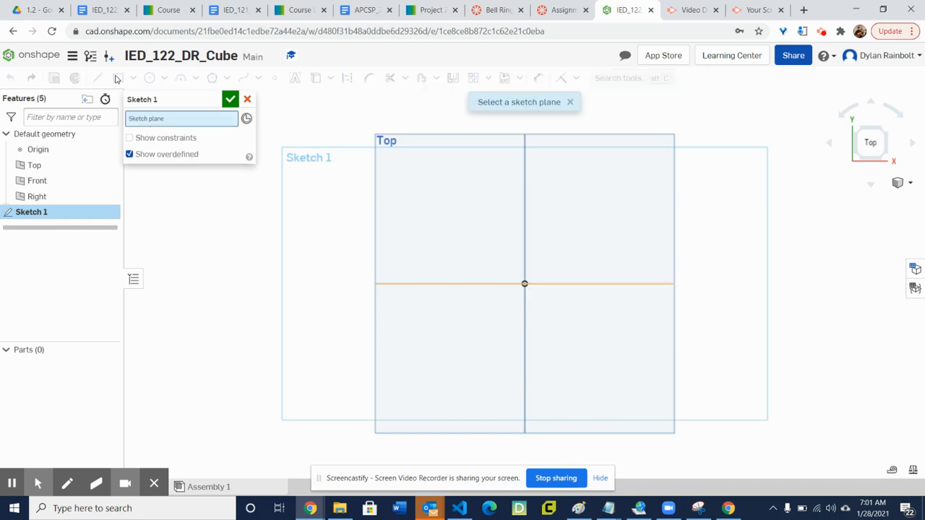
left_click(459, 196)
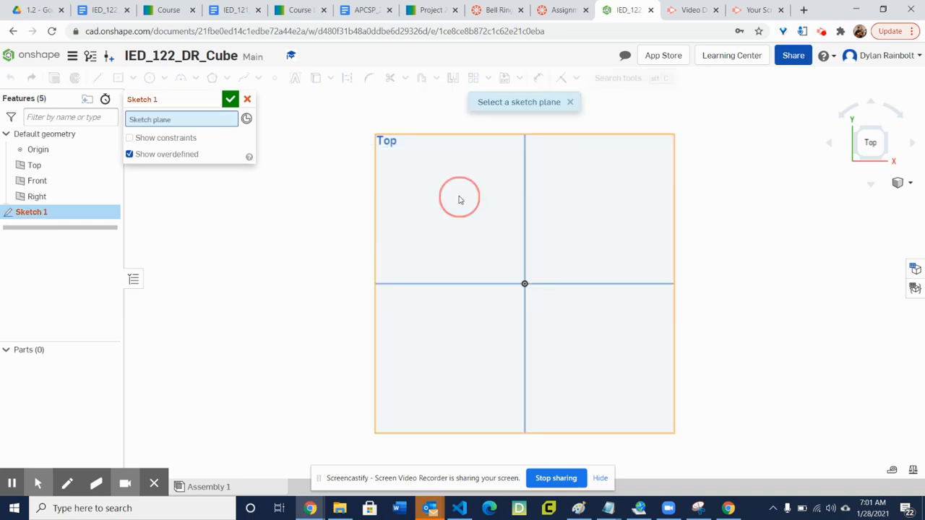
- Sketch a center point rectangle about 1.478 wide and 1.415 high on the origin and set its width to 1.125 in
left_click(119, 80)
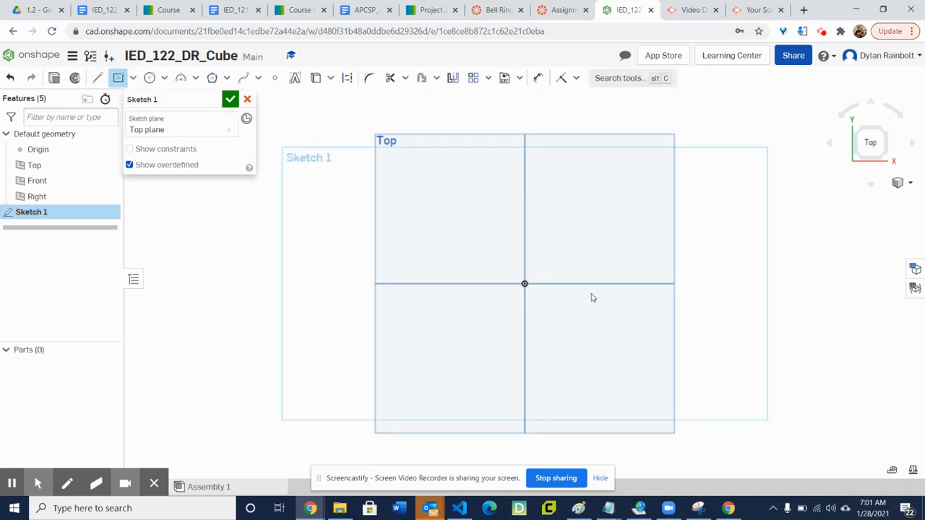
left_click(525, 283)
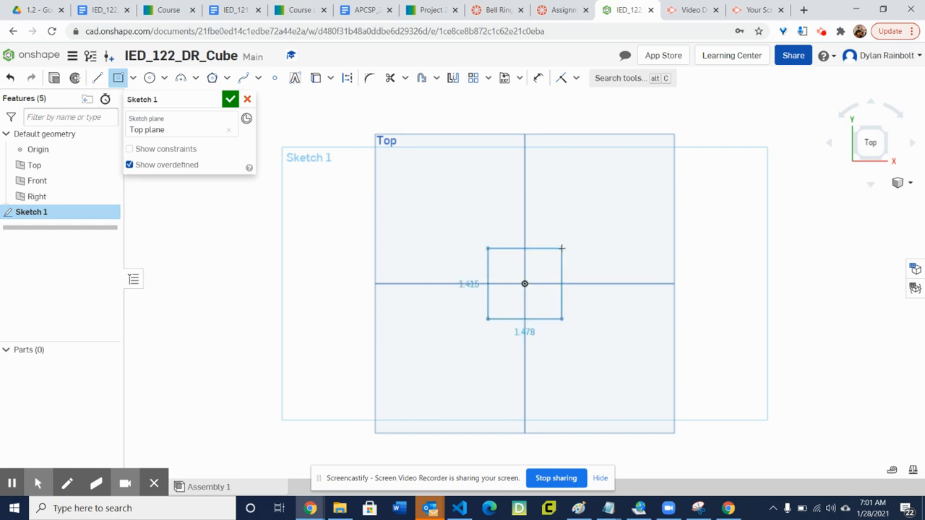
left_click(562, 248)
type("1")
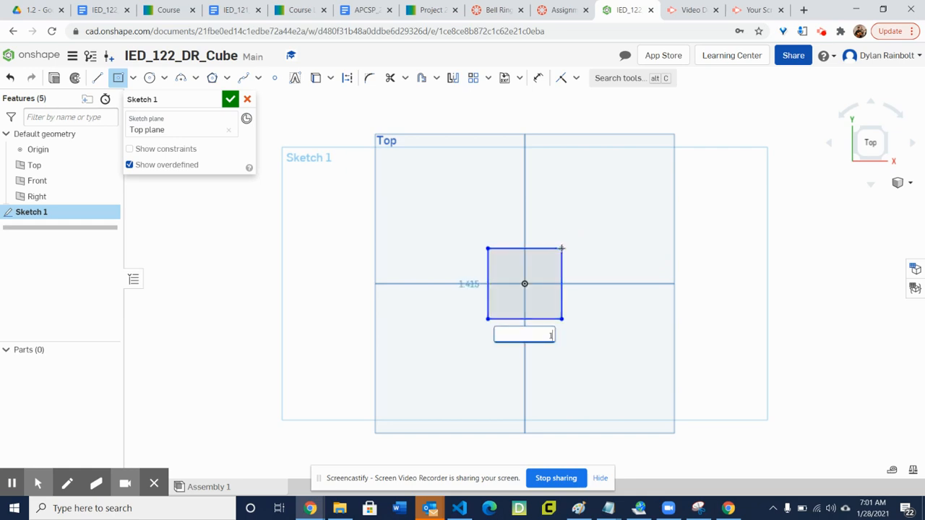
type(".125")
key("Return")
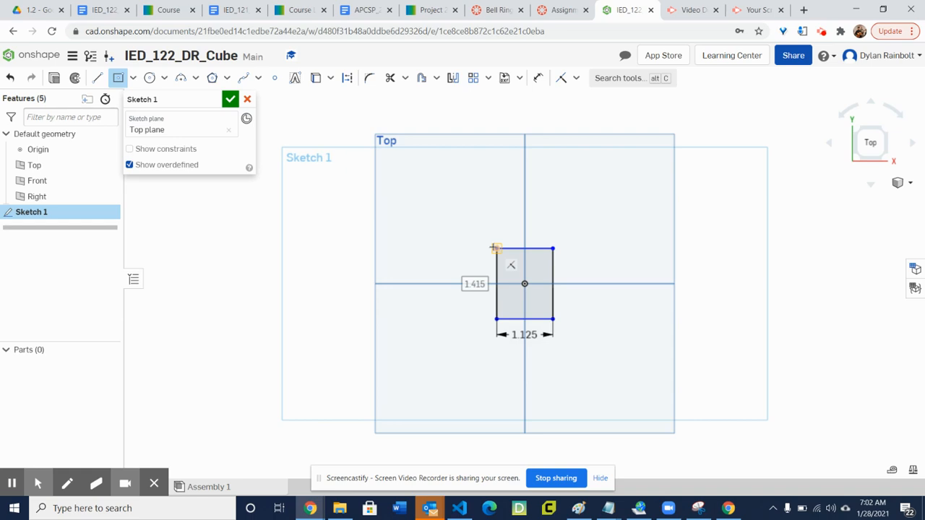
- Set the height of the rectangle to 1.125 in
type("1.125")
key("Return")
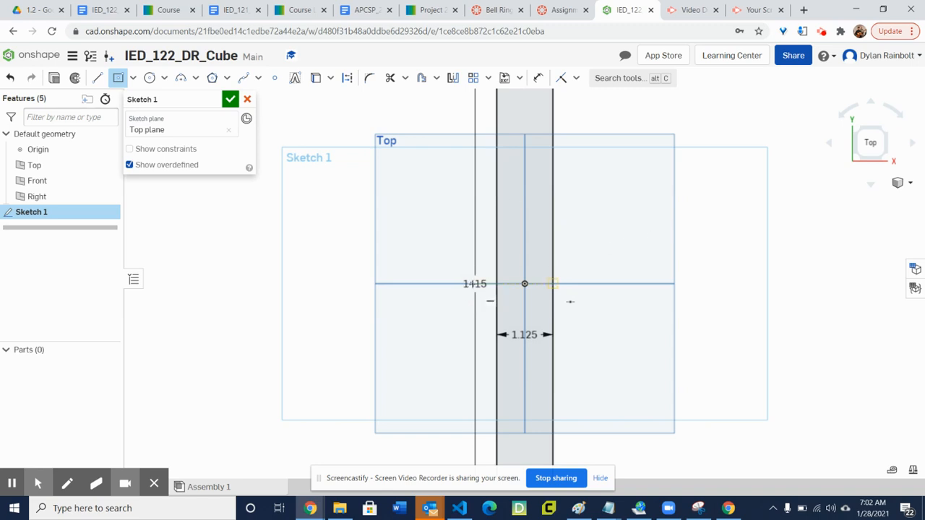
left_click(472, 283)
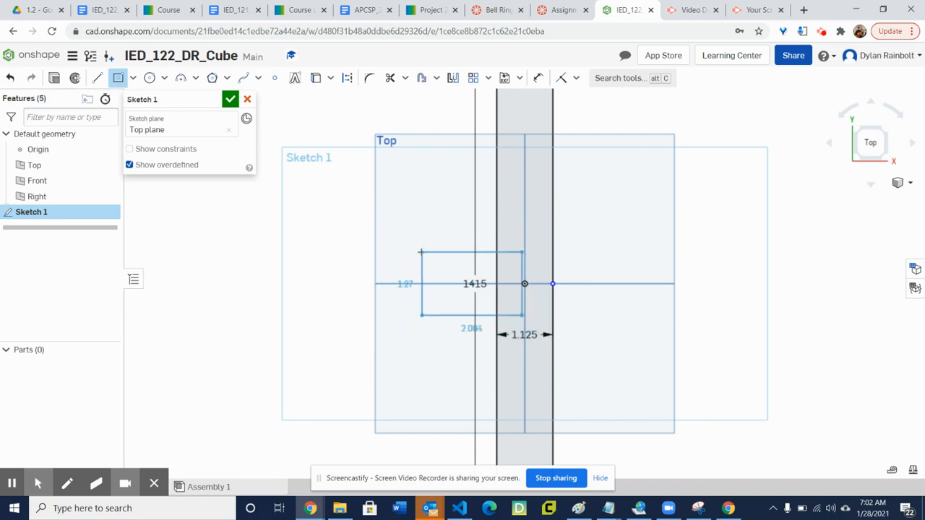
key("Escape")
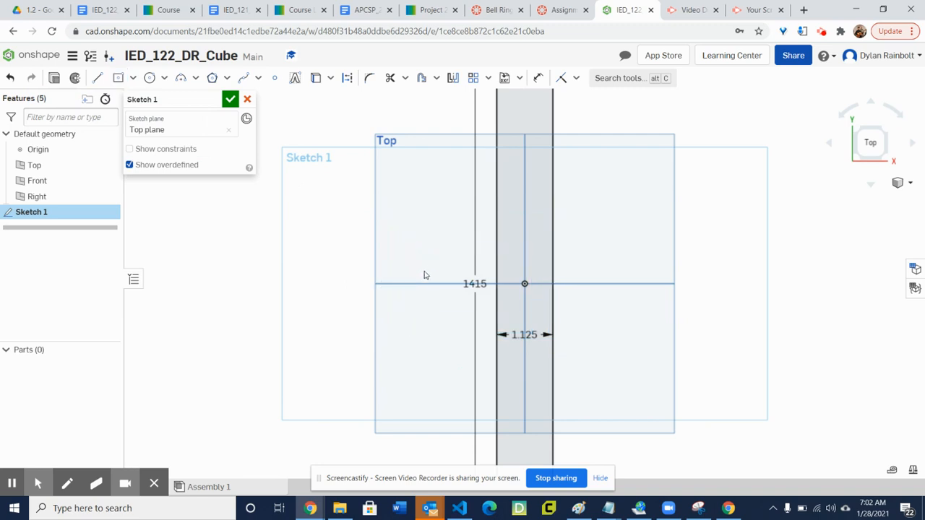
double_click(474, 285)
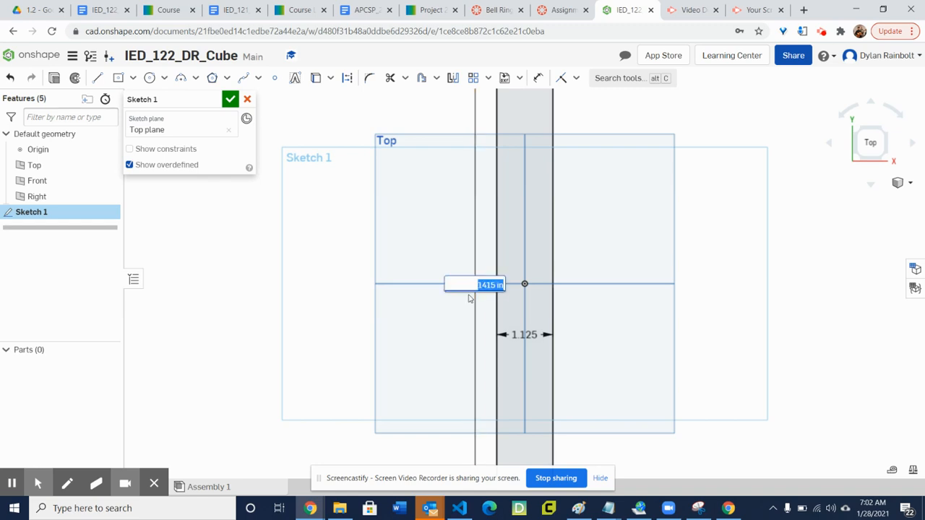
type("1")
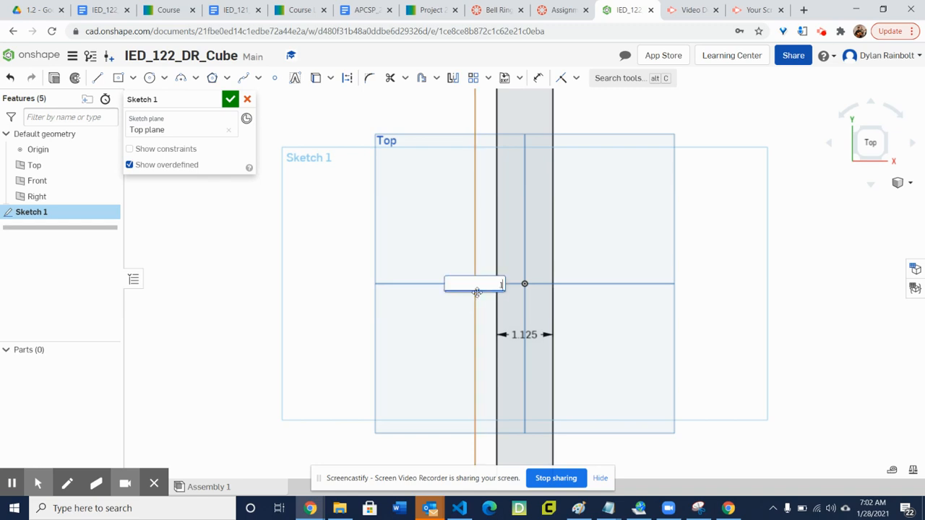
type(".125")
key("Return")
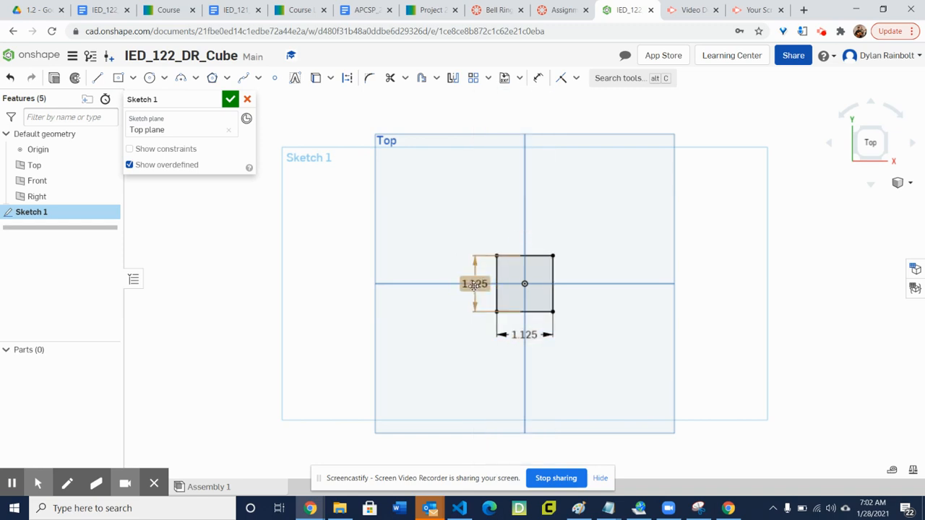
- Delete the rectangle's height dimension and try to dimension its left edge again
left_click(474, 284)
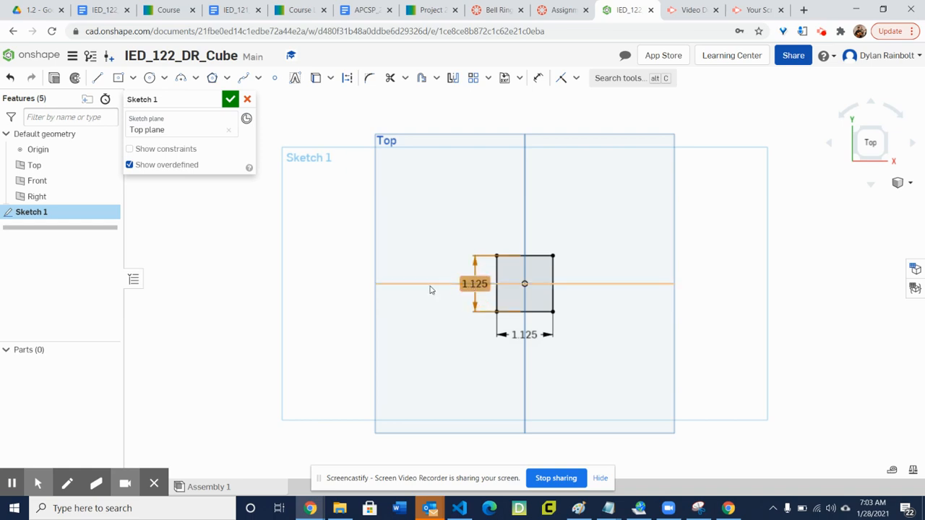
key("Delete")
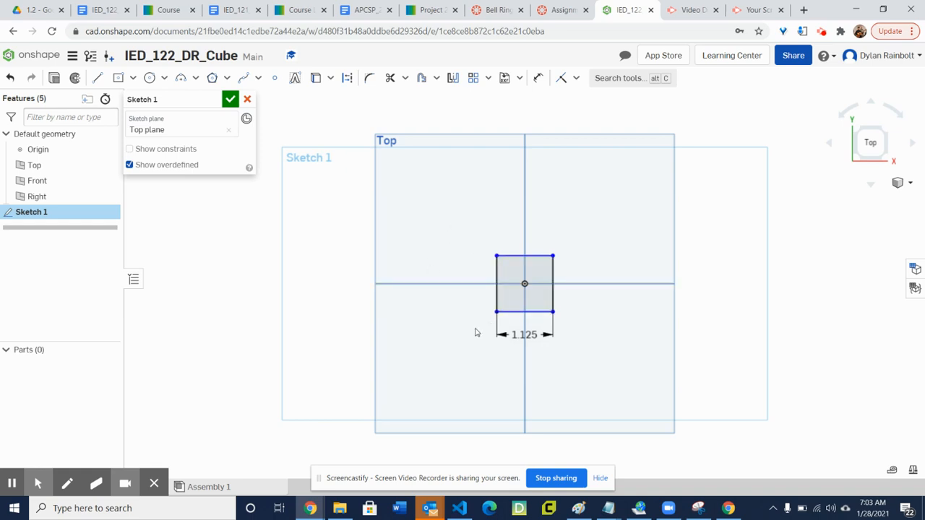
left_click(539, 80)
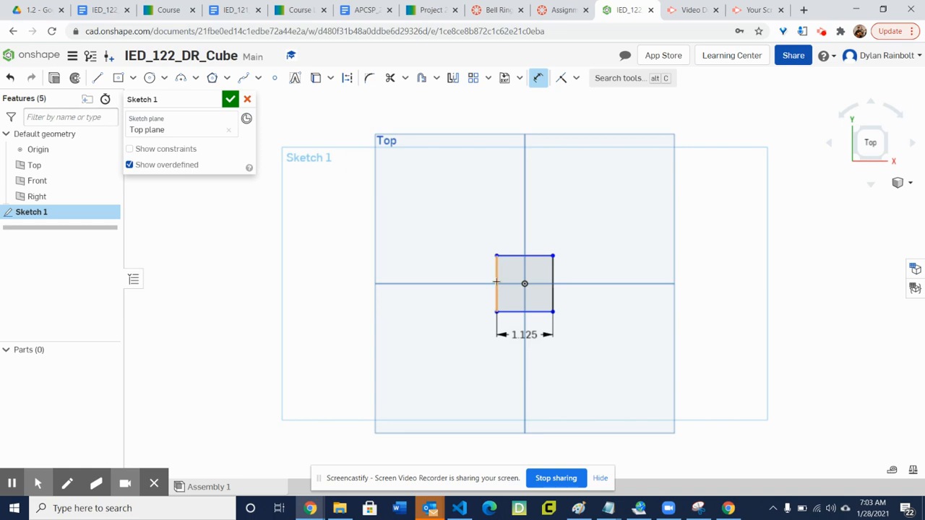
left_click(496, 271)
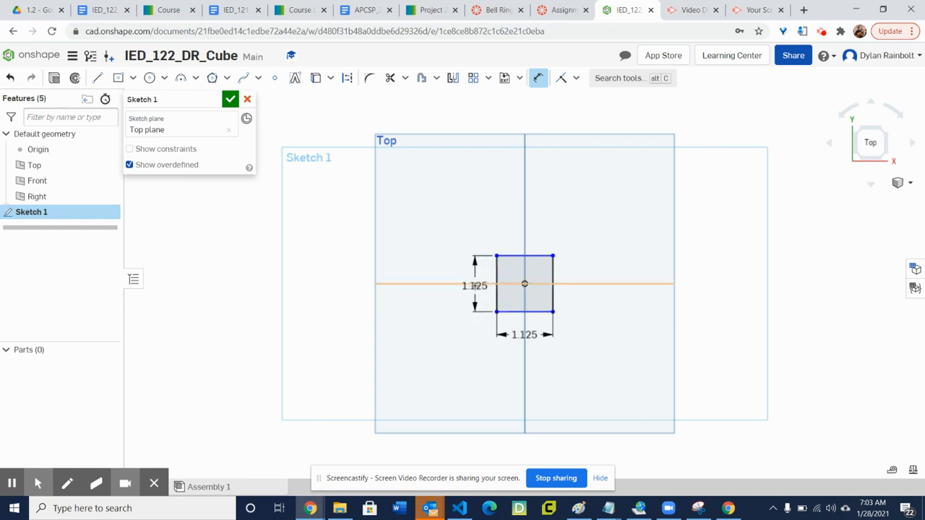
left_click(474, 285)
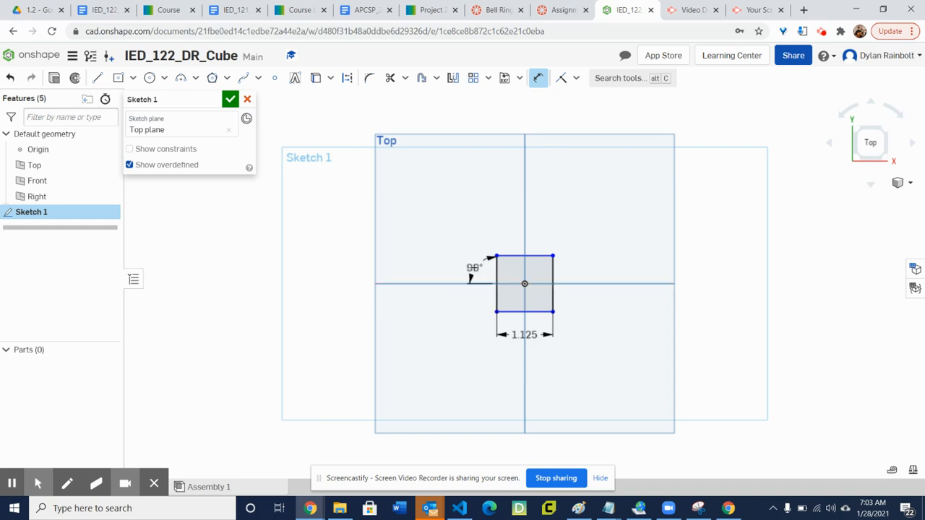
key("Escape")
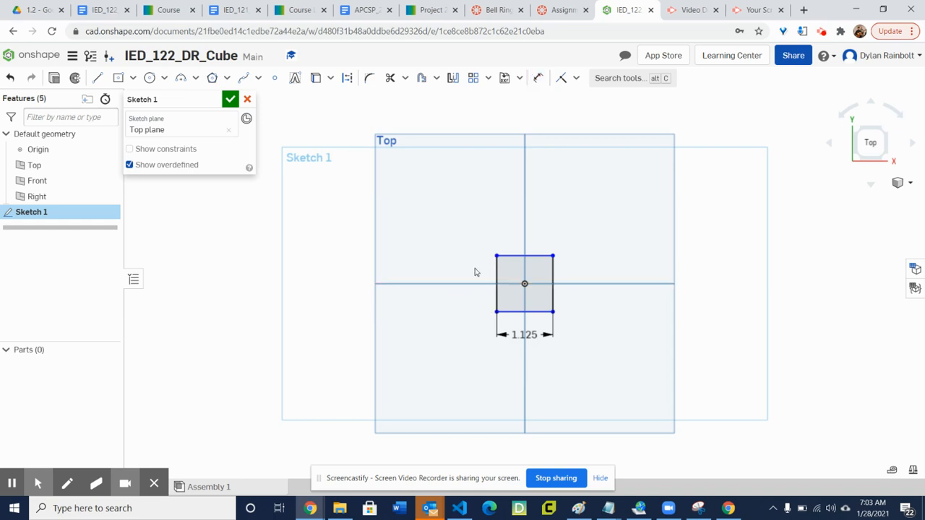
- Dimension the rectangle's left edge with a length of 1.5 in
left_click(541, 78)
left_click(499, 268)
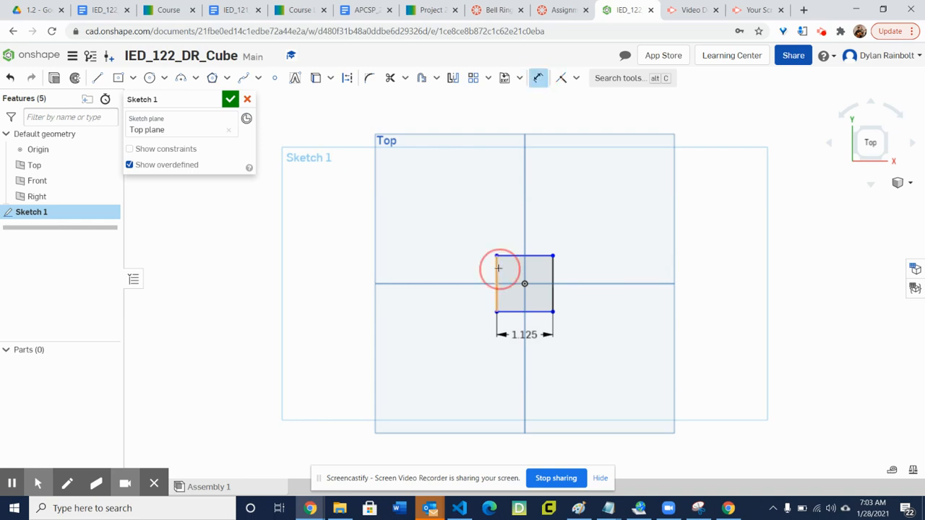
left_click(475, 268)
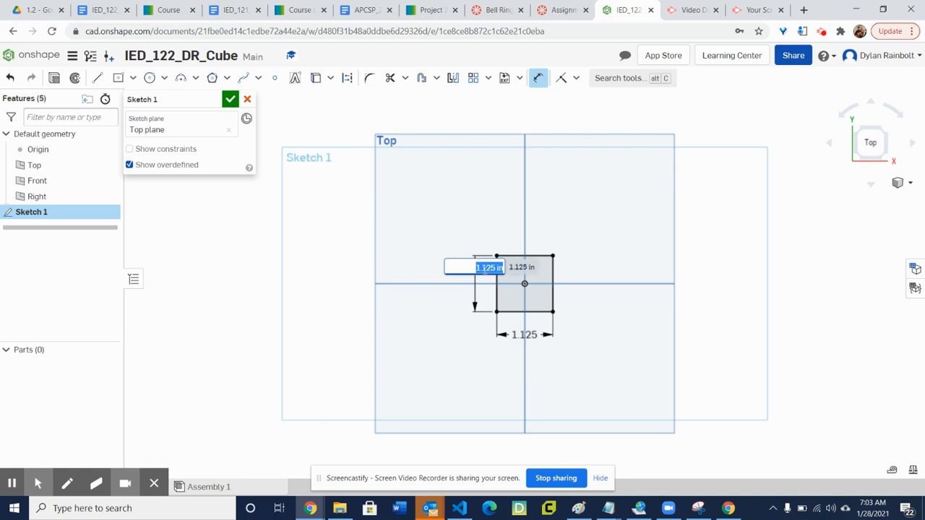
type("1.5")
key("Return")
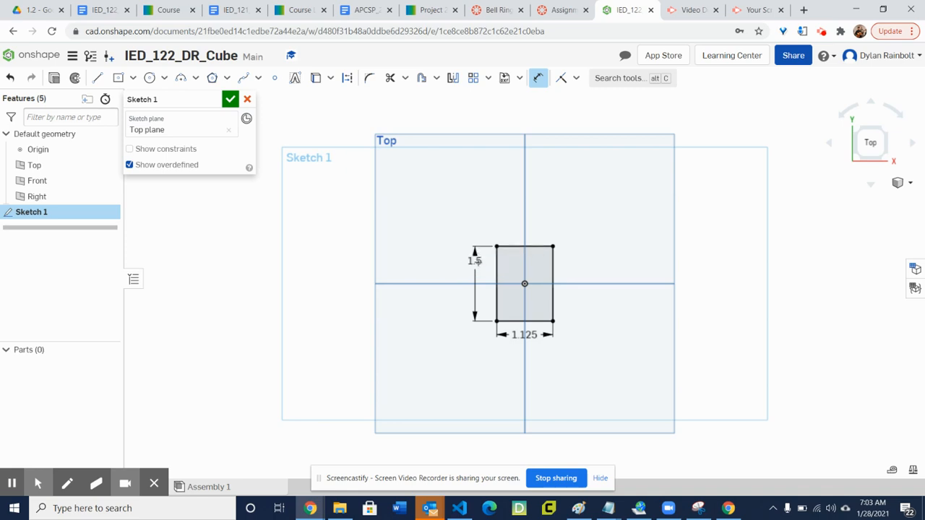
- Change the left edge dimension to 1.125 in and accept the sketch
left_click(474, 260)
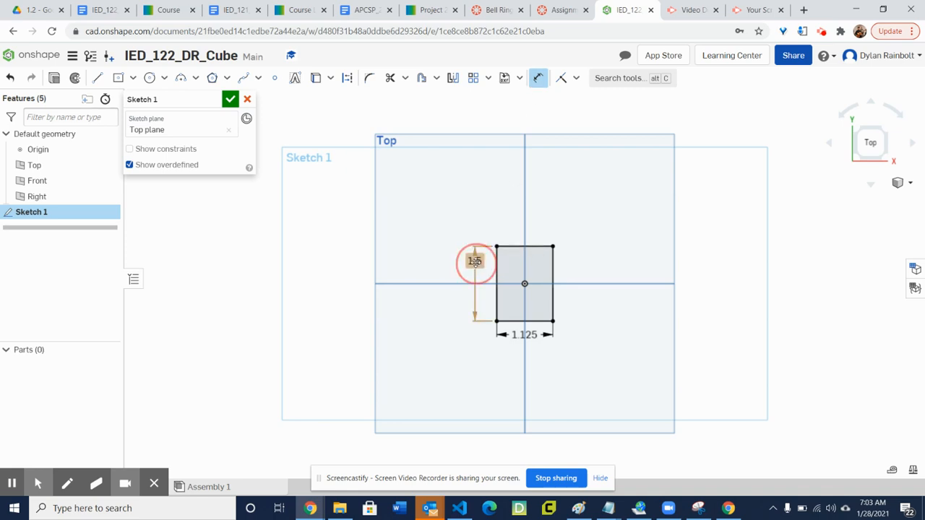
double_click(475, 261)
type("1")
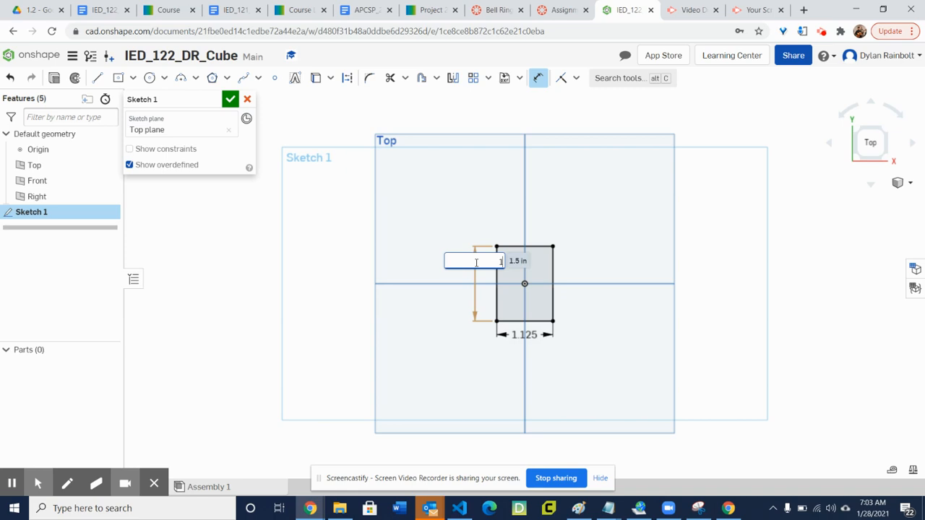
type(".125")
key("Return")
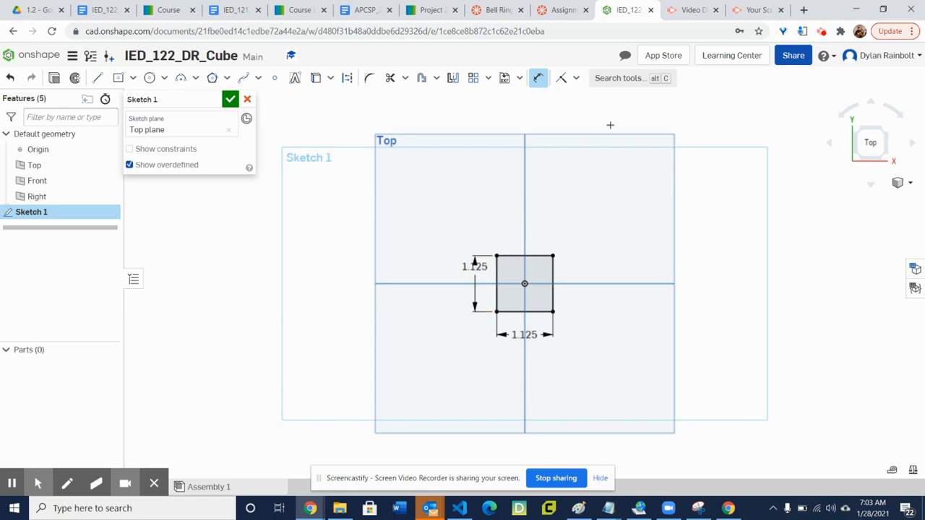
left_click(230, 99)
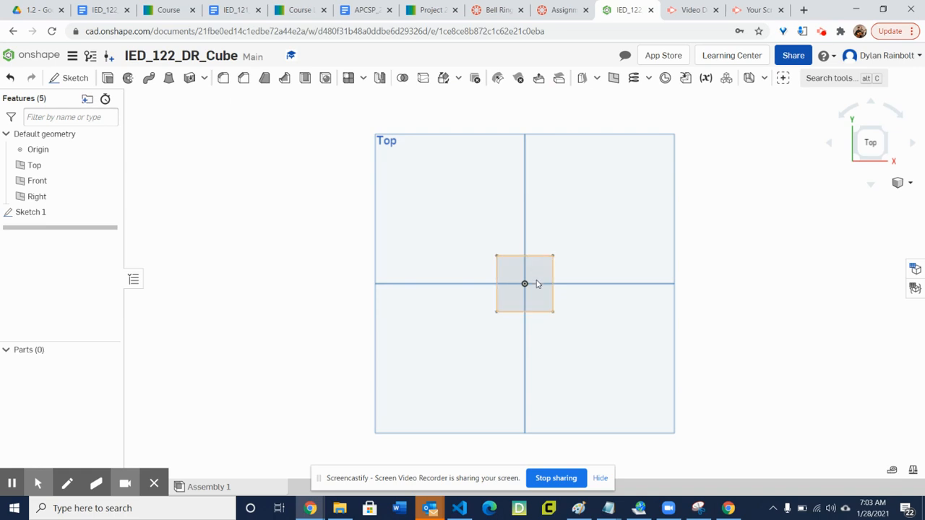
- Start a new solid Blind extrusion of the square region sketched on the Top plane
left_click(891, 159)
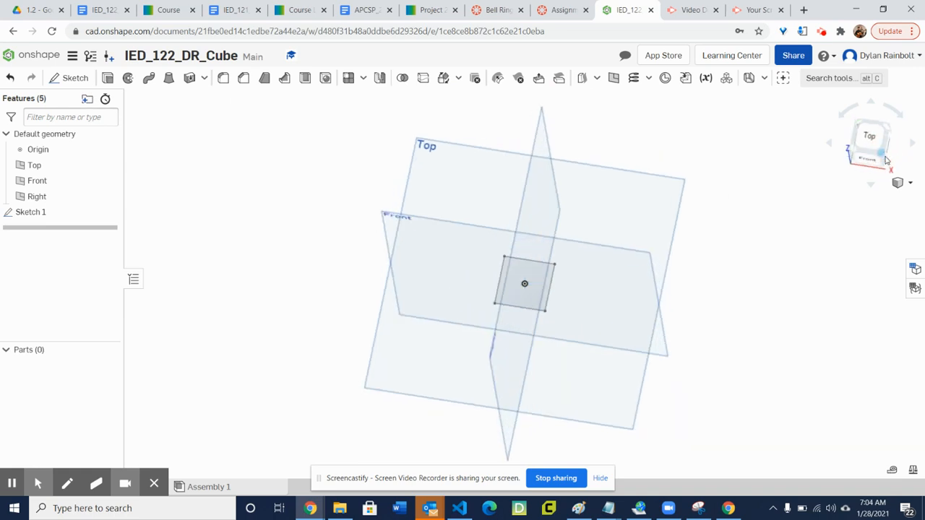
left_click(907, 185)
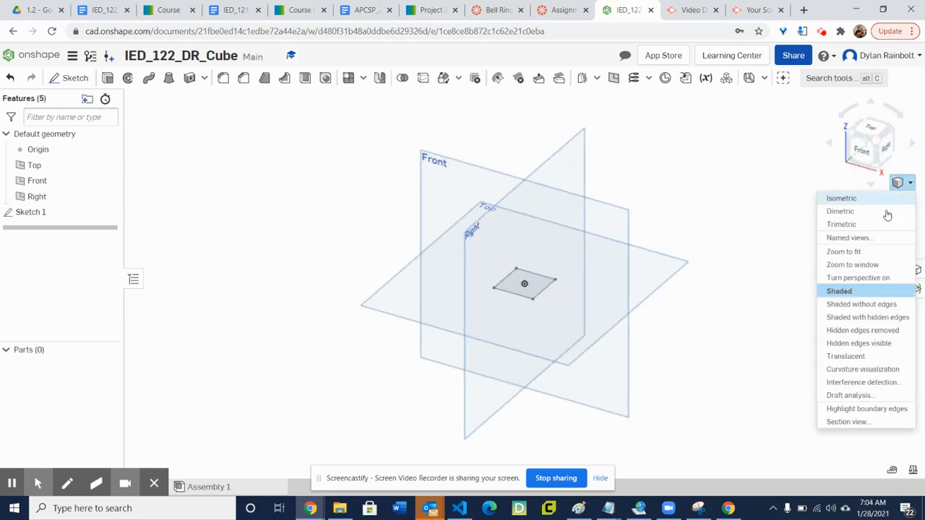
left_click(860, 199)
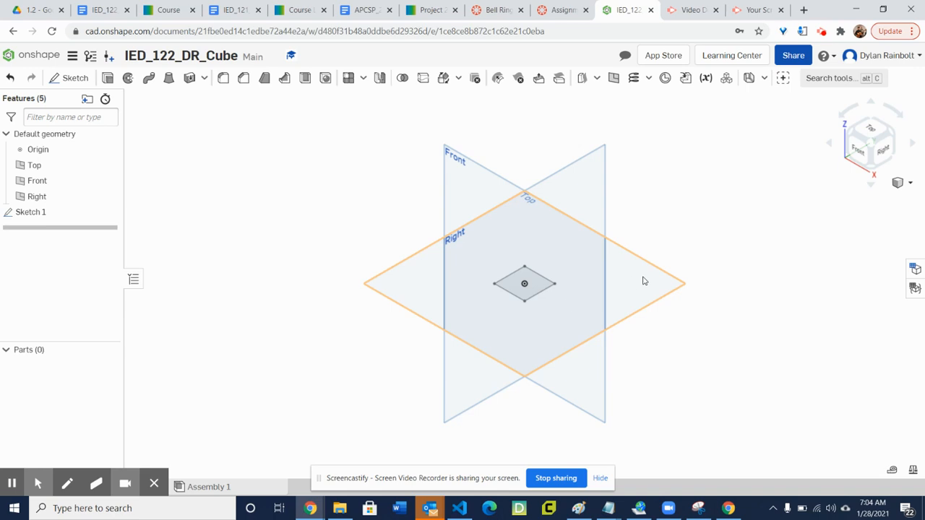
left_click(858, 151)
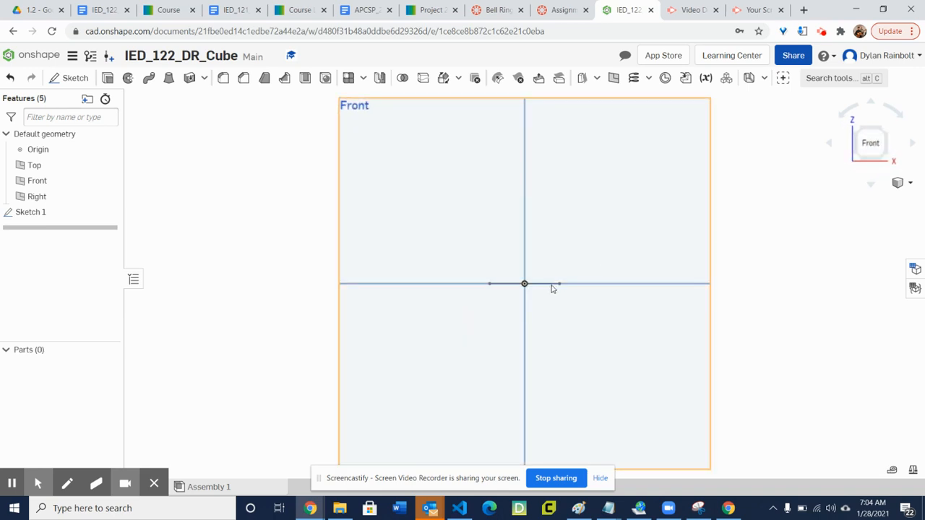
left_click(886, 129)
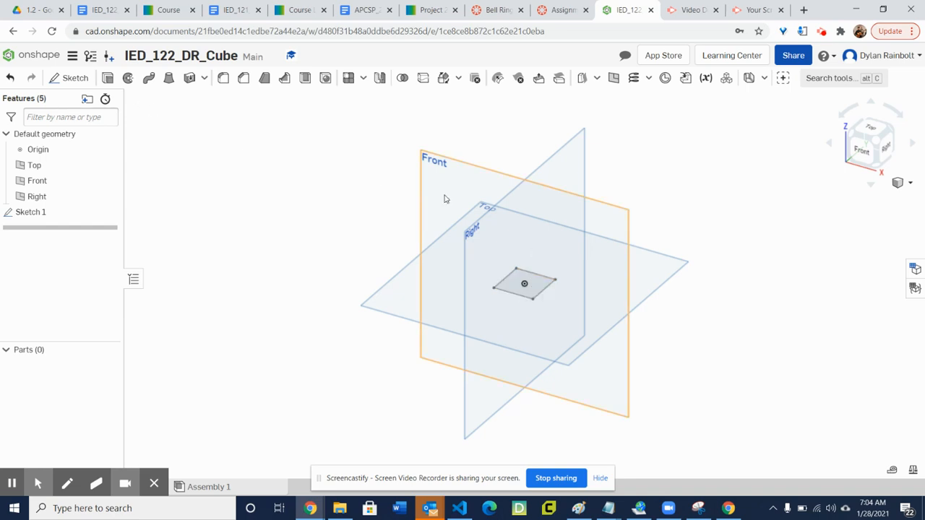
left_click(108, 79)
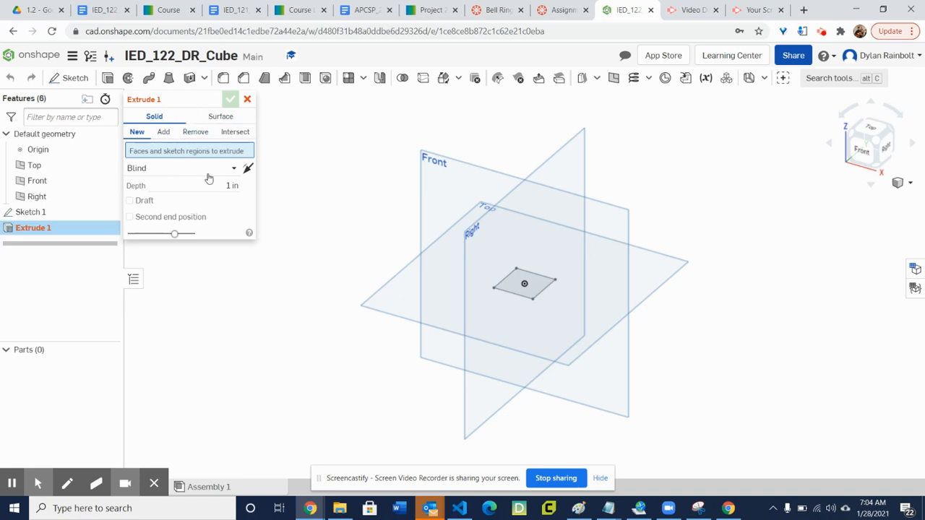
mouse_move(138, 100)
left_click(519, 284)
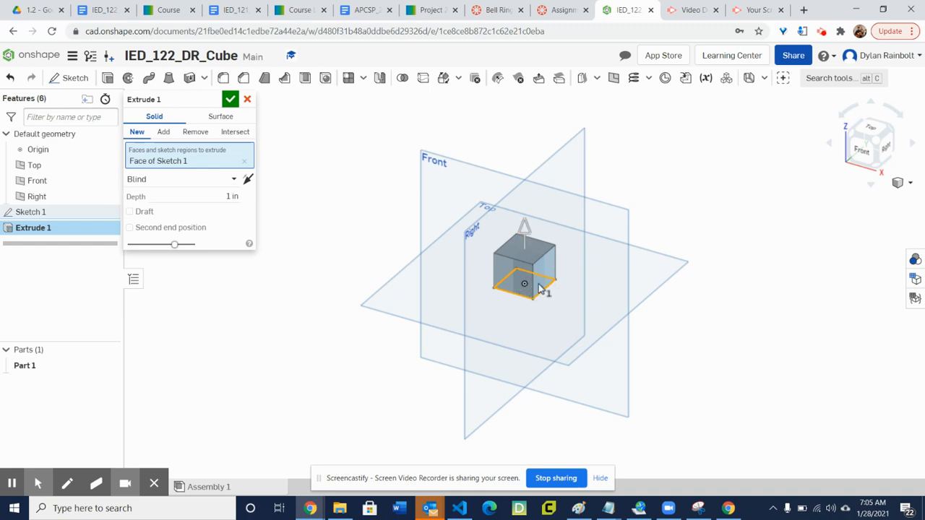
- Set the extrusion depth of the square to 1.125 in and check the preview in isometric view
left_click(860, 150)
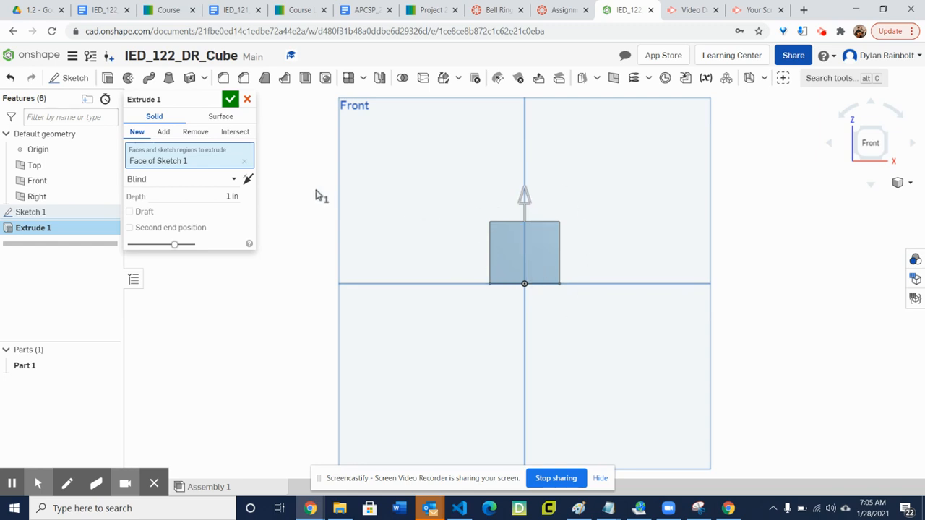
left_click(231, 196)
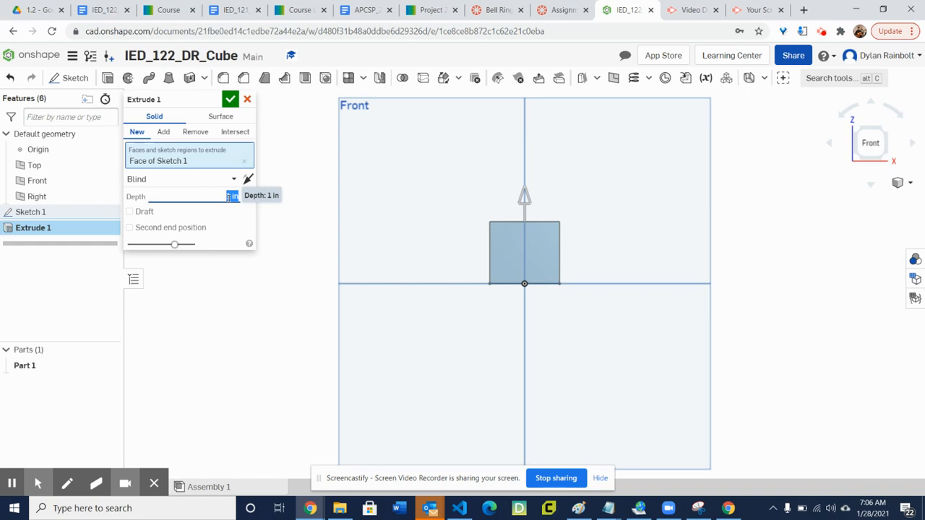
type("1.125")
key("Return")
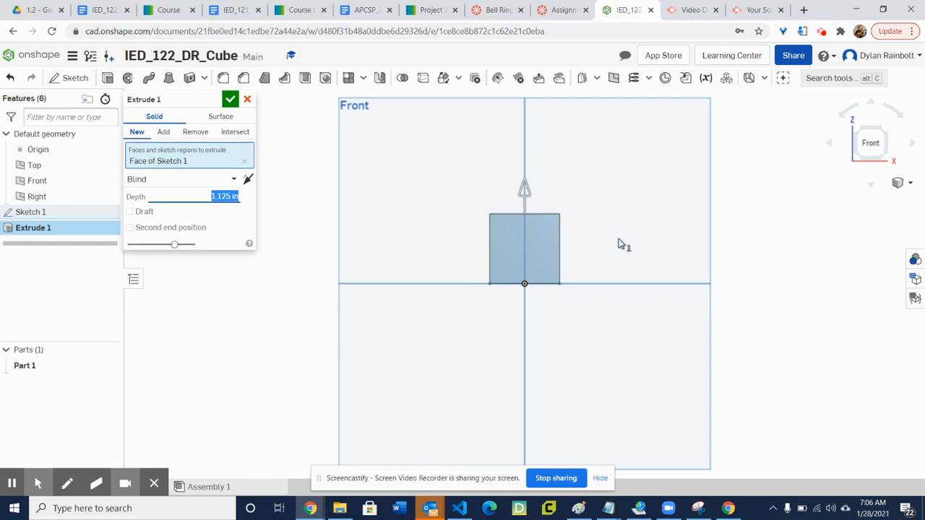
left_click(900, 181)
left_click(880, 198)
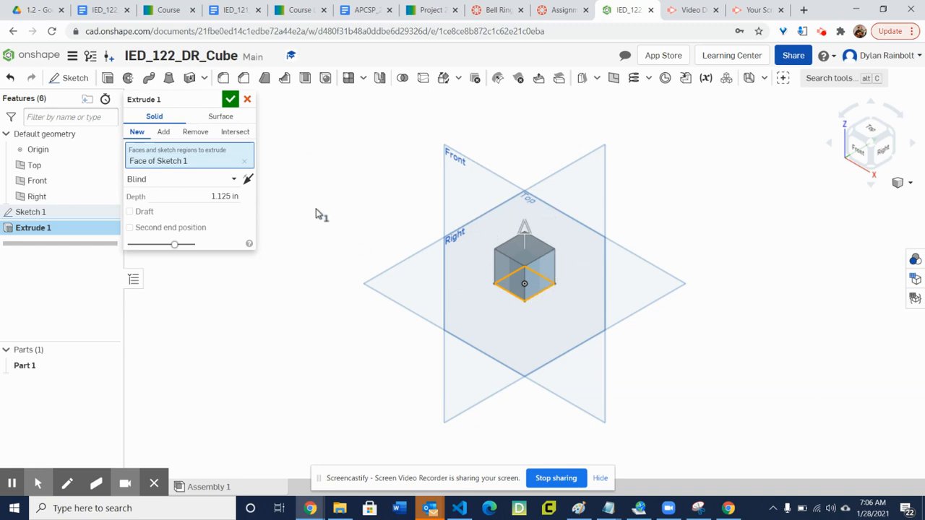
- Accept the extrusion as a new solid and show the cube in isometric view
left_click(220, 117)
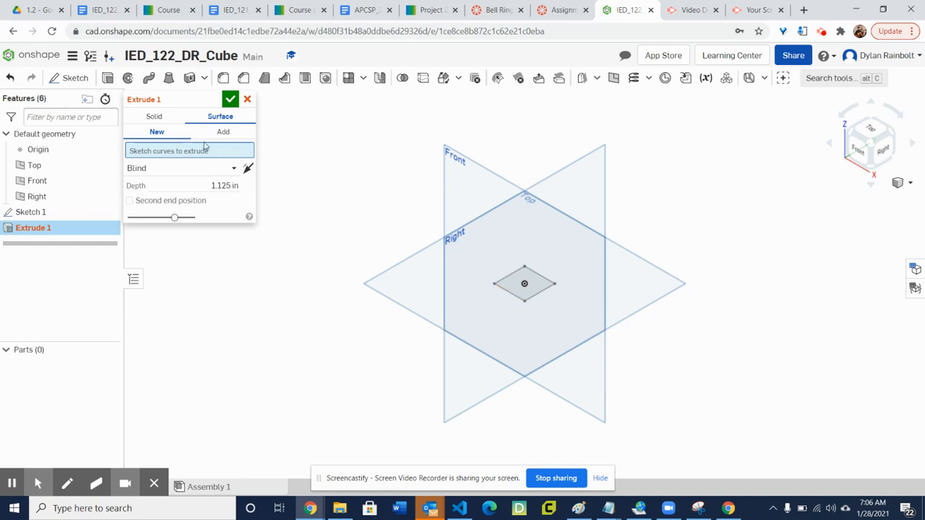
left_click(163, 120)
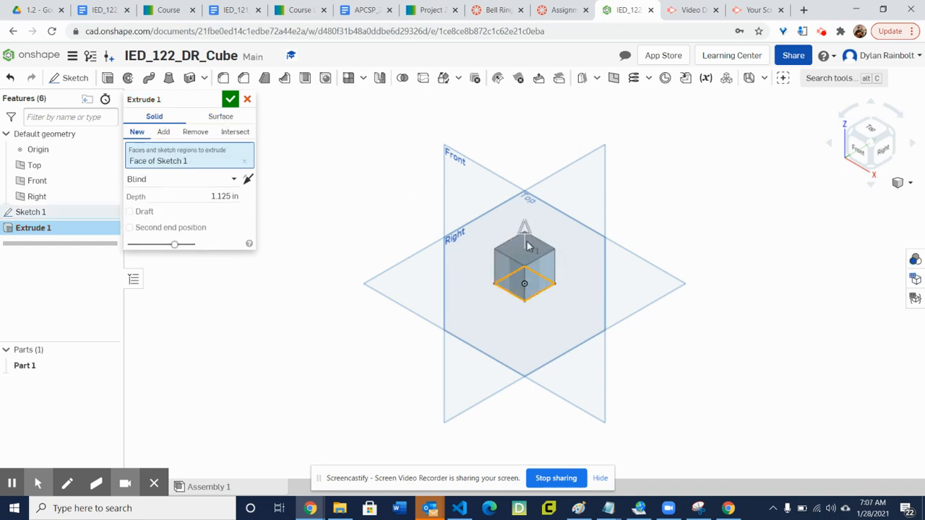
left_click(855, 153)
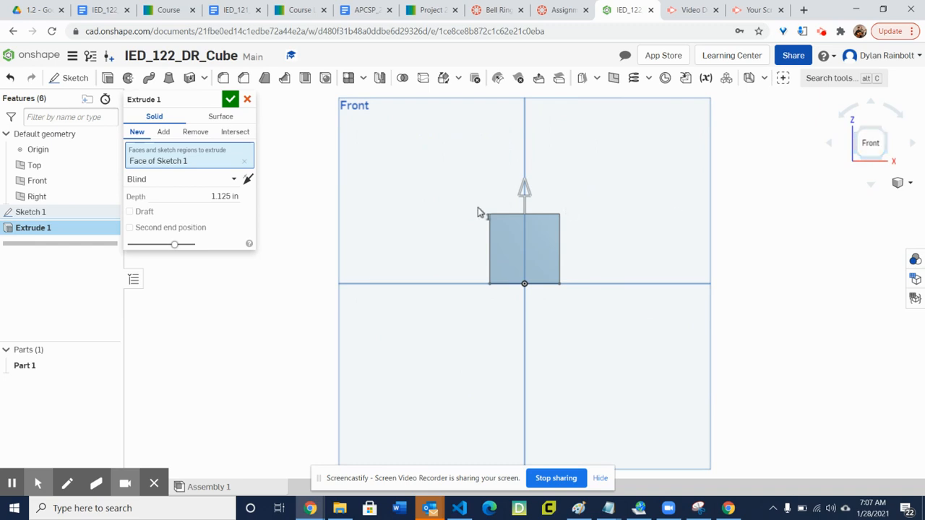
left_click(230, 102)
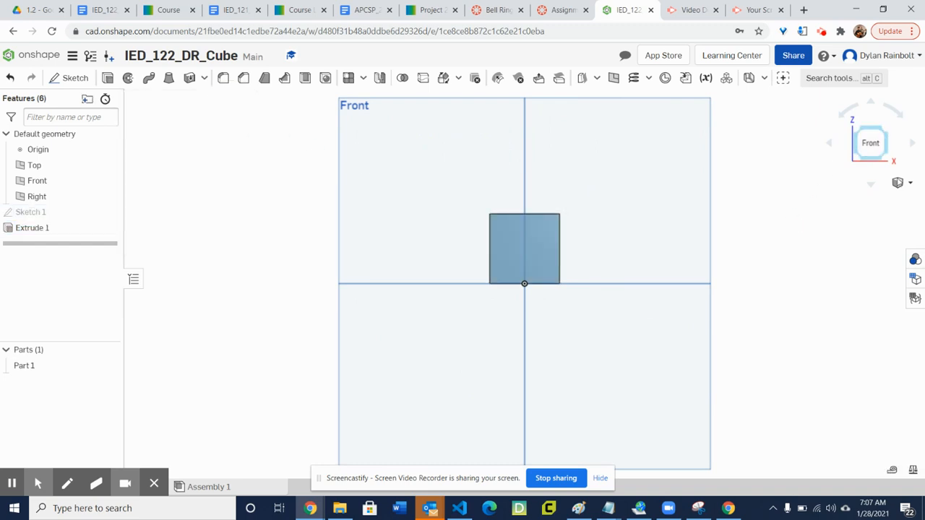
left_click(900, 184)
left_click(873, 200)
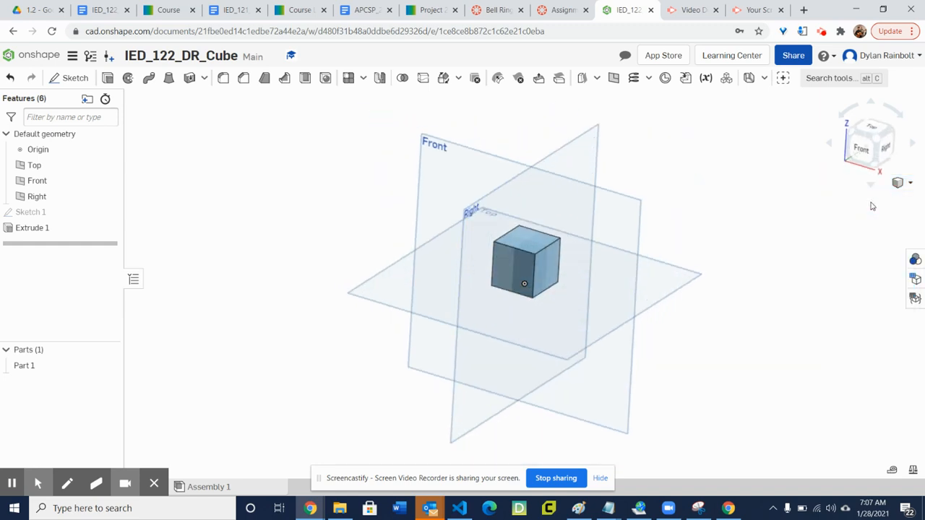